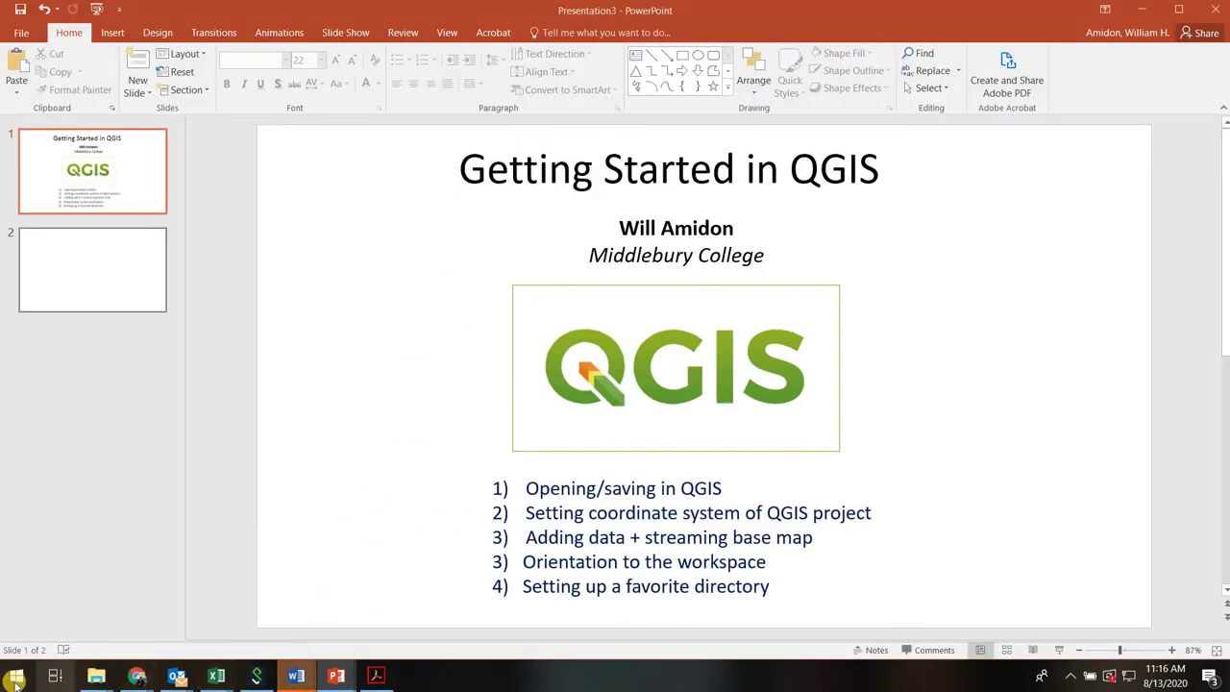
Search the Start menu for QGIS and launch QGIS Desktop 3.10.8 with GRASS 7.8.3.
{"action": "left_click", "coordinate": [15, 680]}
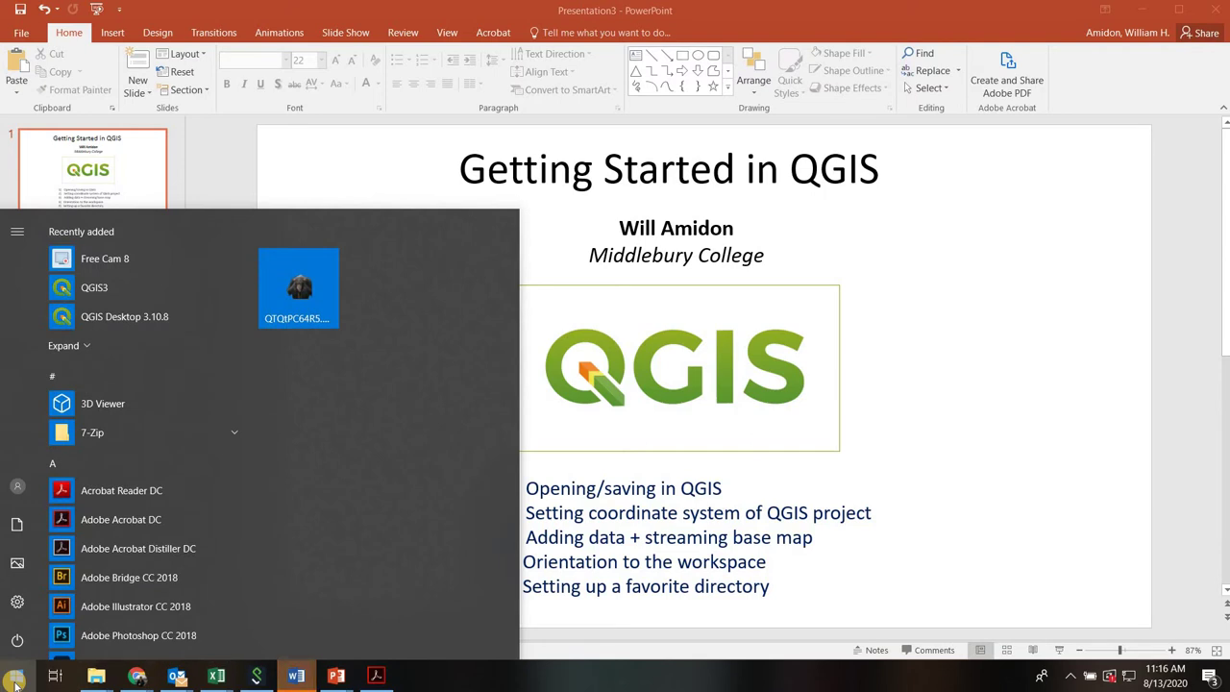
{"action": "type", "text": "QGIS"}
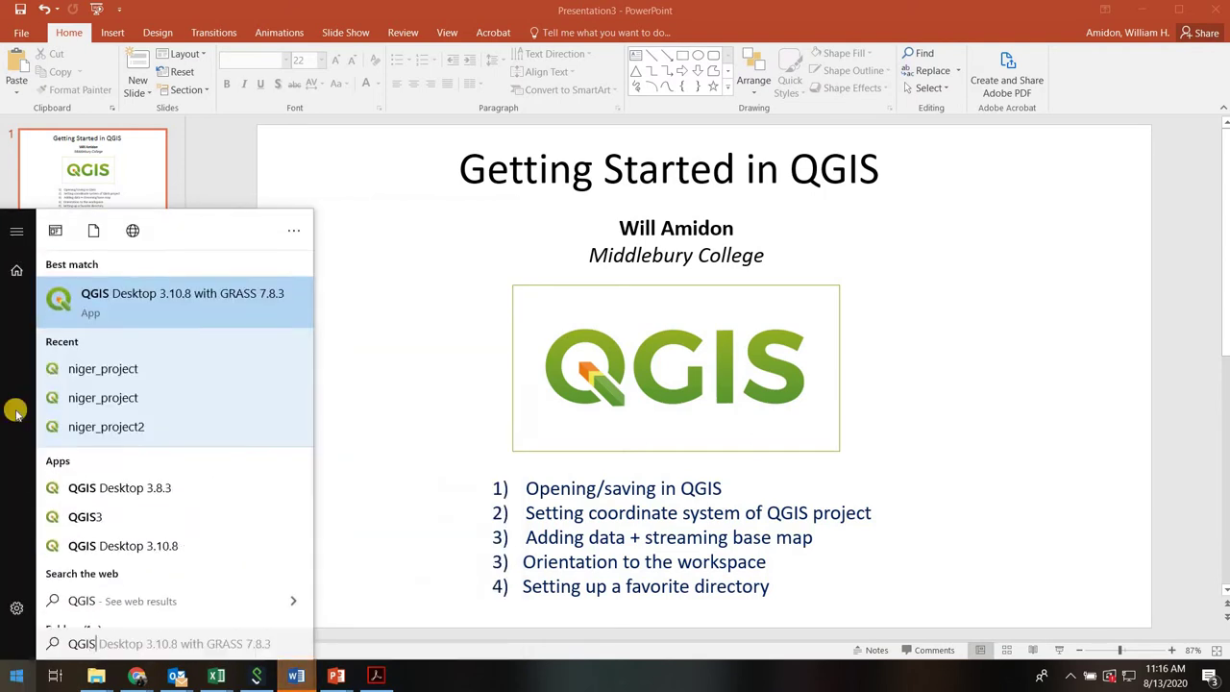
{"action": "left_click", "coordinate": [156, 311]}
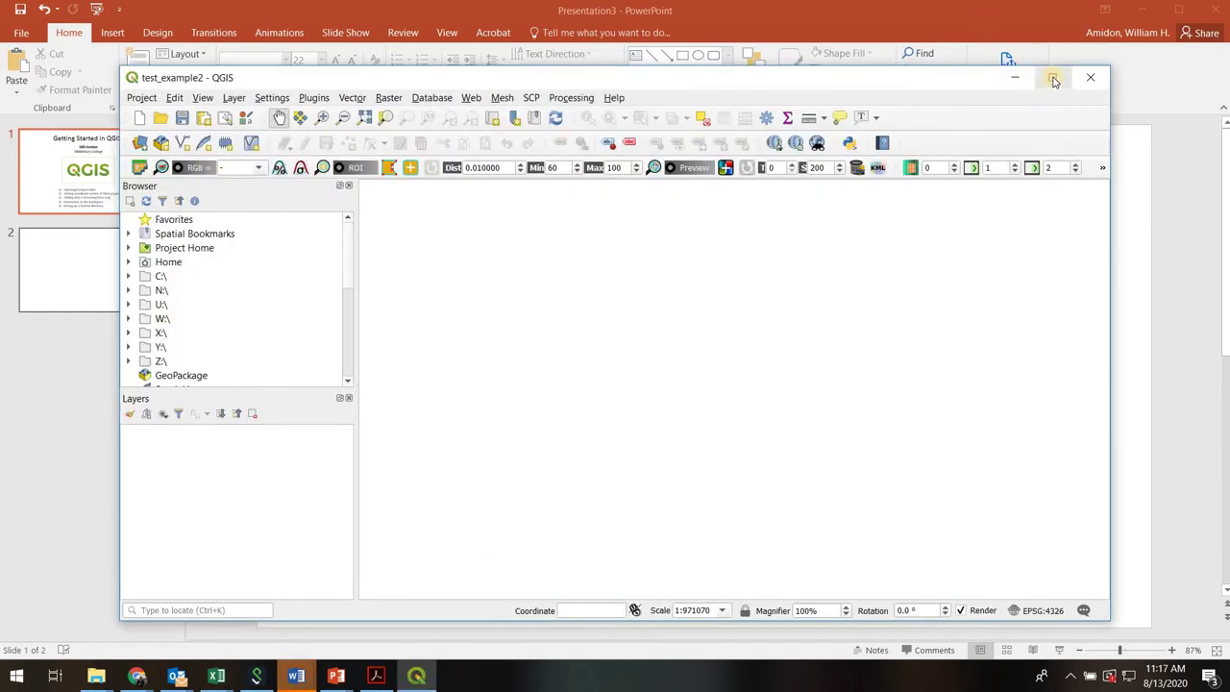
Maximize the QGIS window and bring up the Project Properties CRS page via the EPSG:4326 indicator.
{"action": "left_click", "coordinate": [1053, 80]}
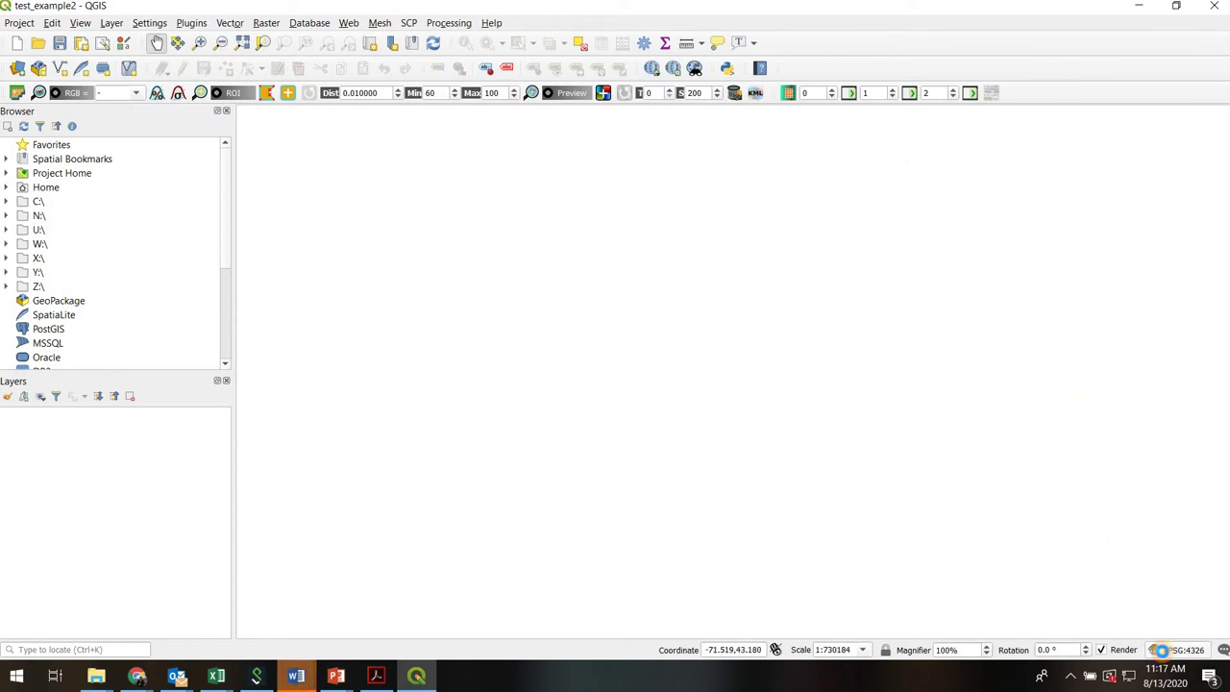
{"action": "left_click", "coordinate": [1164, 654]}
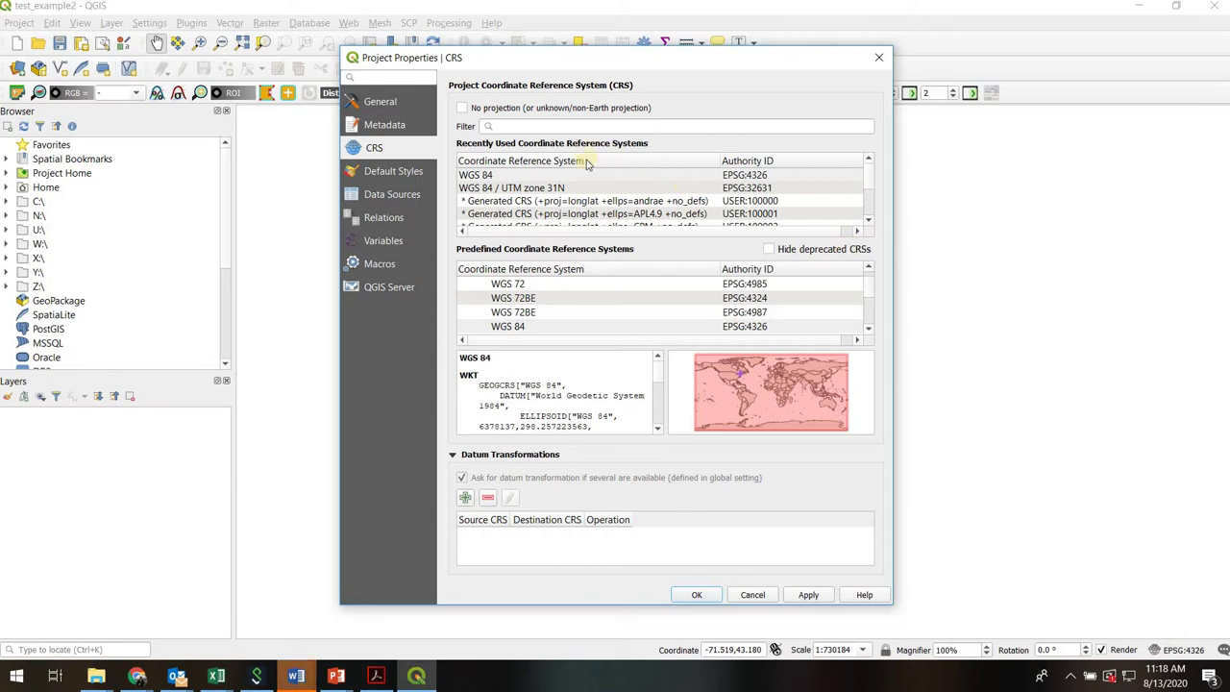
Pick WGS 84 (EPSG:4326) from Recently Used CRS, apply it, and close Project Properties.
{"action": "left_click", "coordinate": [531, 178]}
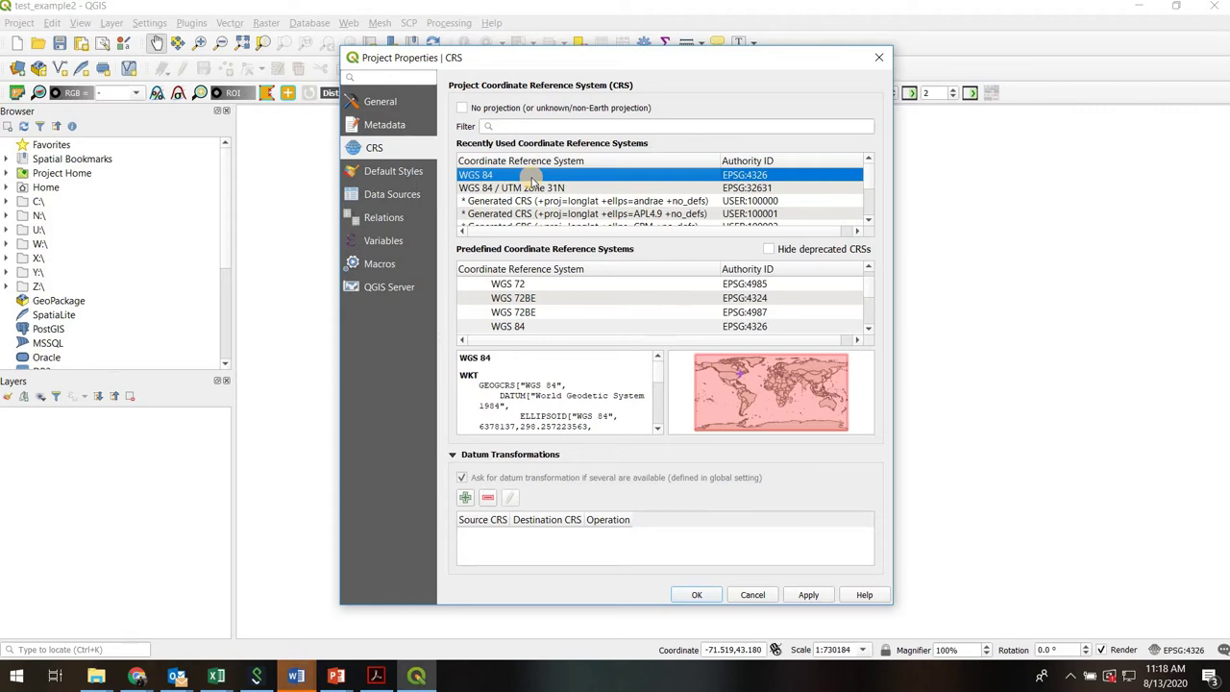
{"action": "left_click", "coordinate": [800, 597]}
{"action": "left_click", "coordinate": [702, 596]}
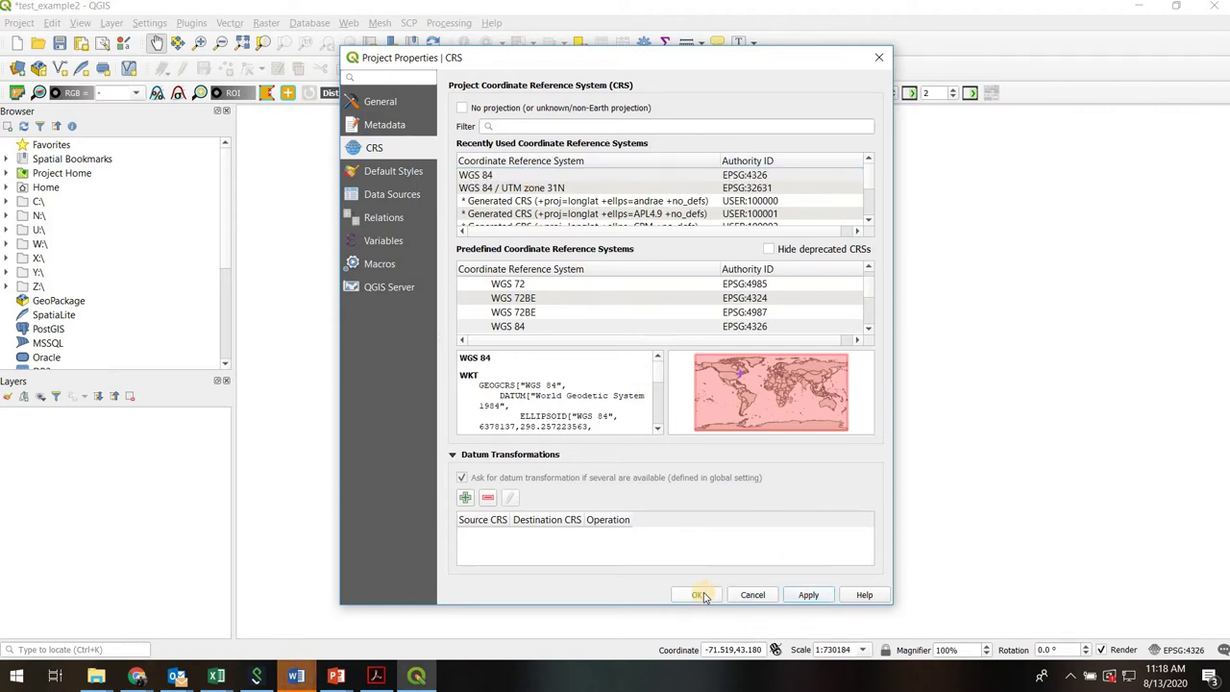
{"action": "left_click", "coordinate": [701, 595]}
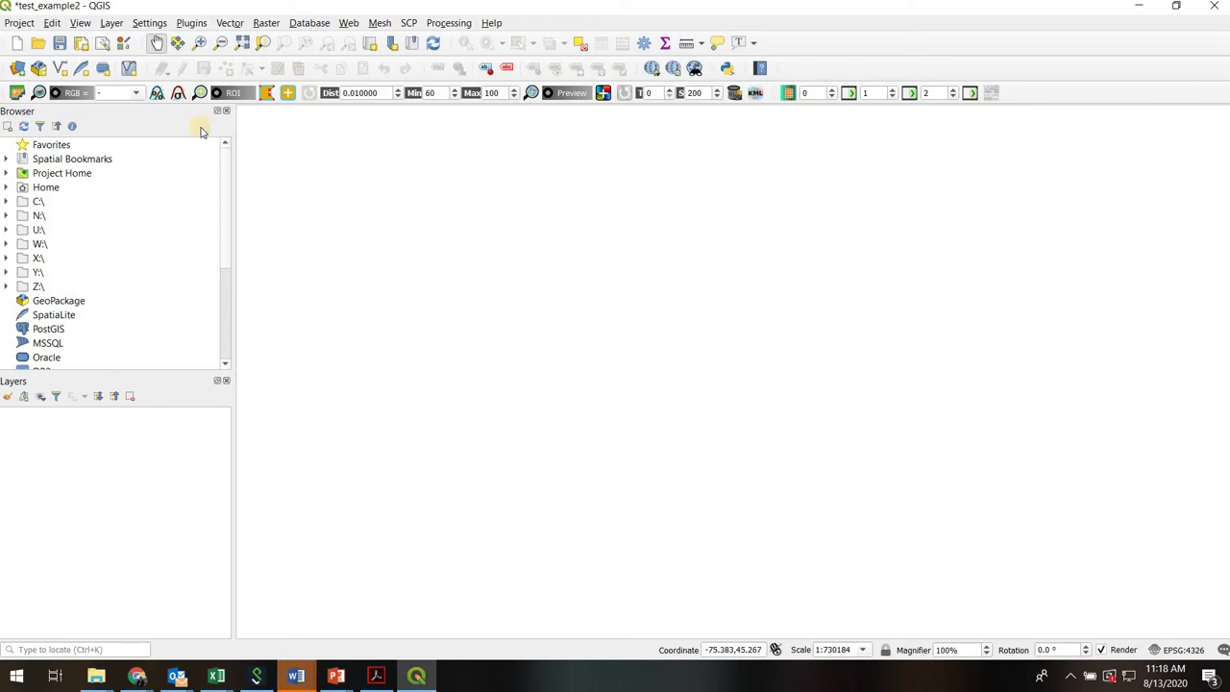
Add vt_cities_select.shp as a vector layer through the Data Source Manager.
{"action": "left_click", "coordinate": [19, 71]}
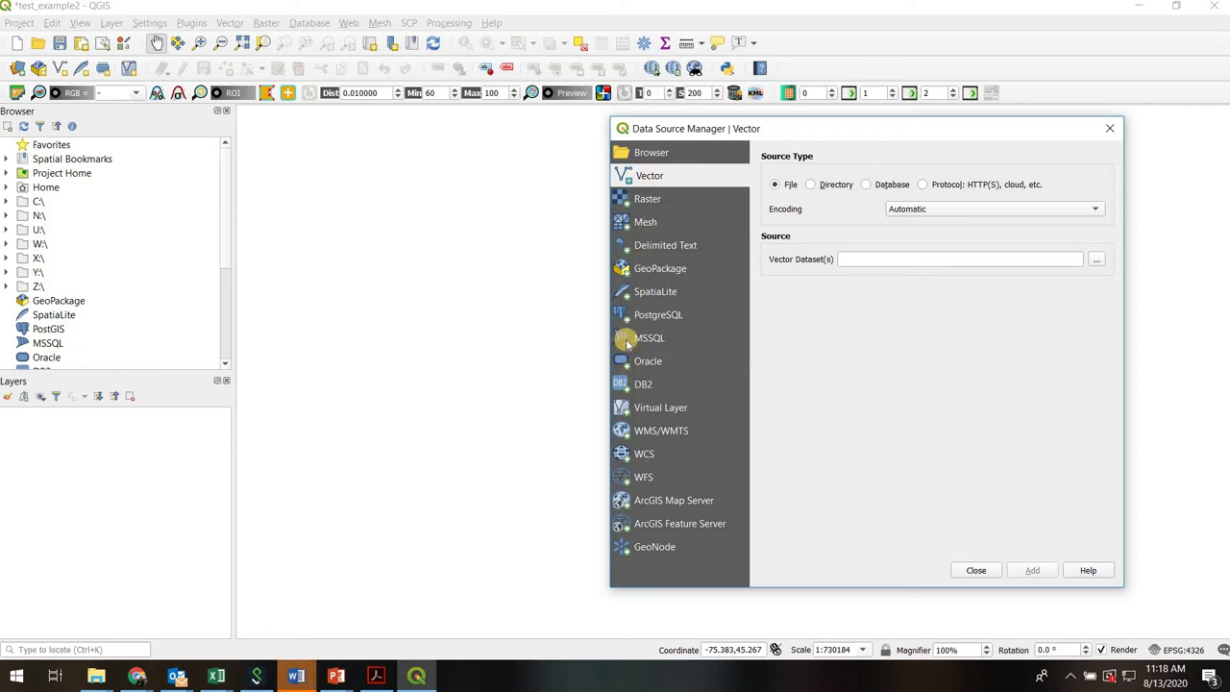
{"action": "left_click", "coordinate": [639, 199]}
{"action": "left_click", "coordinate": [648, 177]}
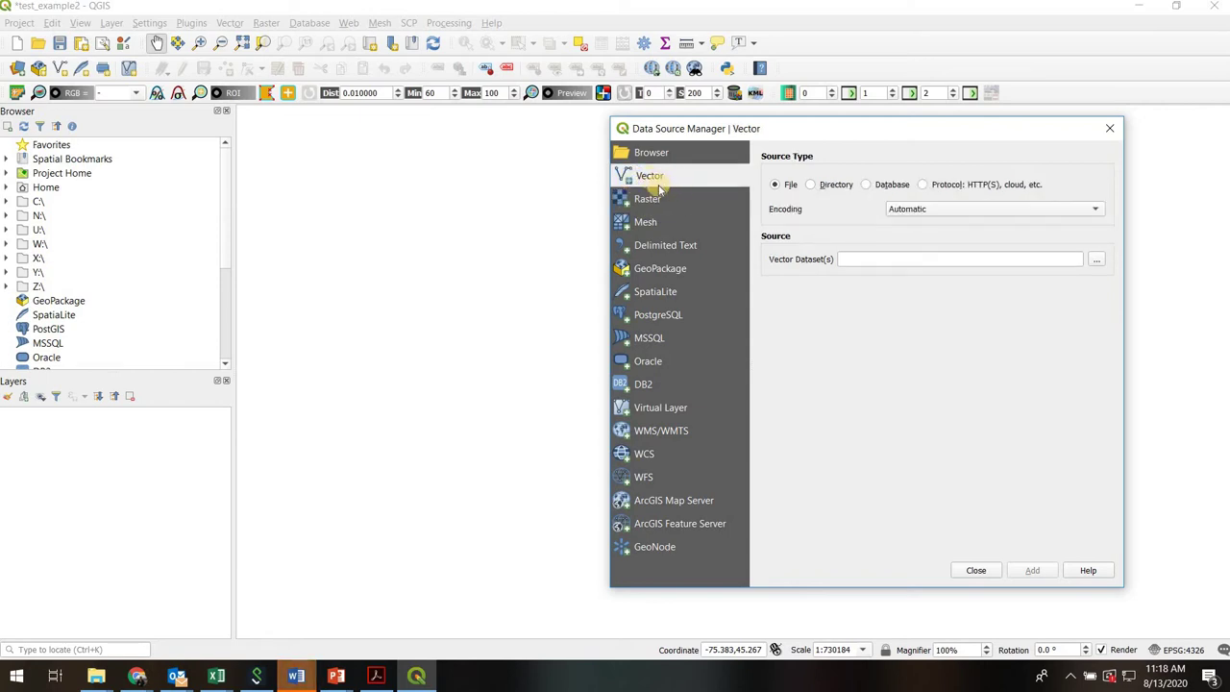
{"action": "left_click", "coordinate": [1097, 262]}
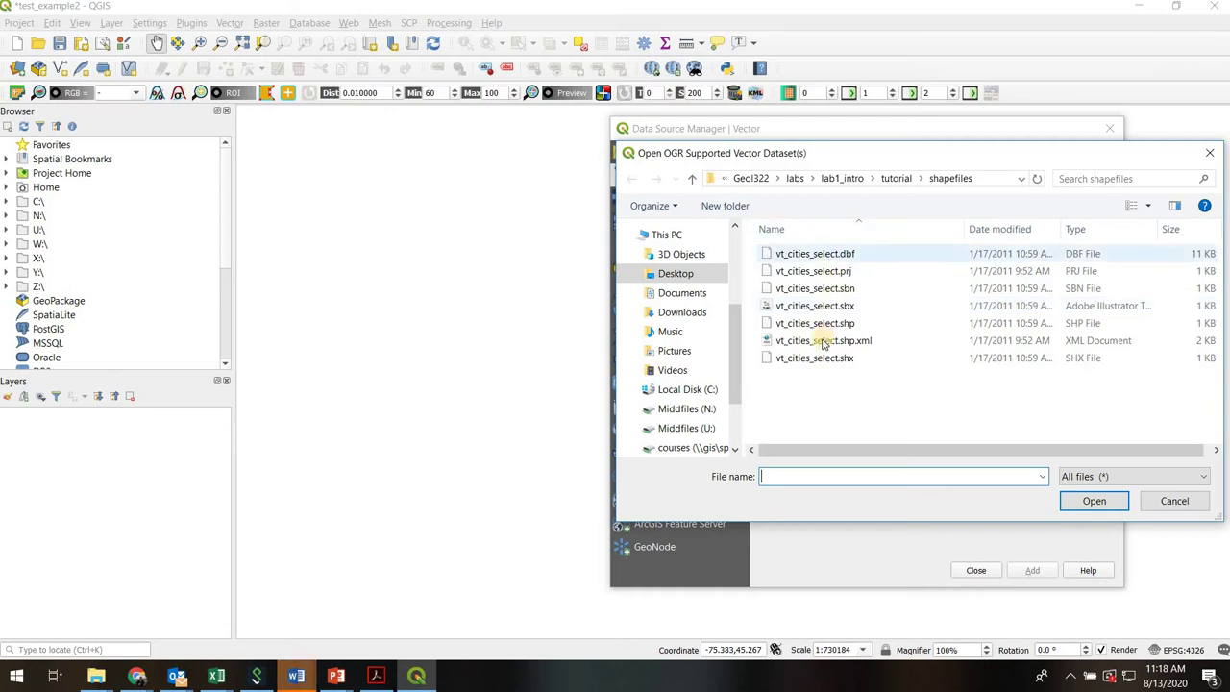
{"action": "left_click", "coordinate": [823, 323]}
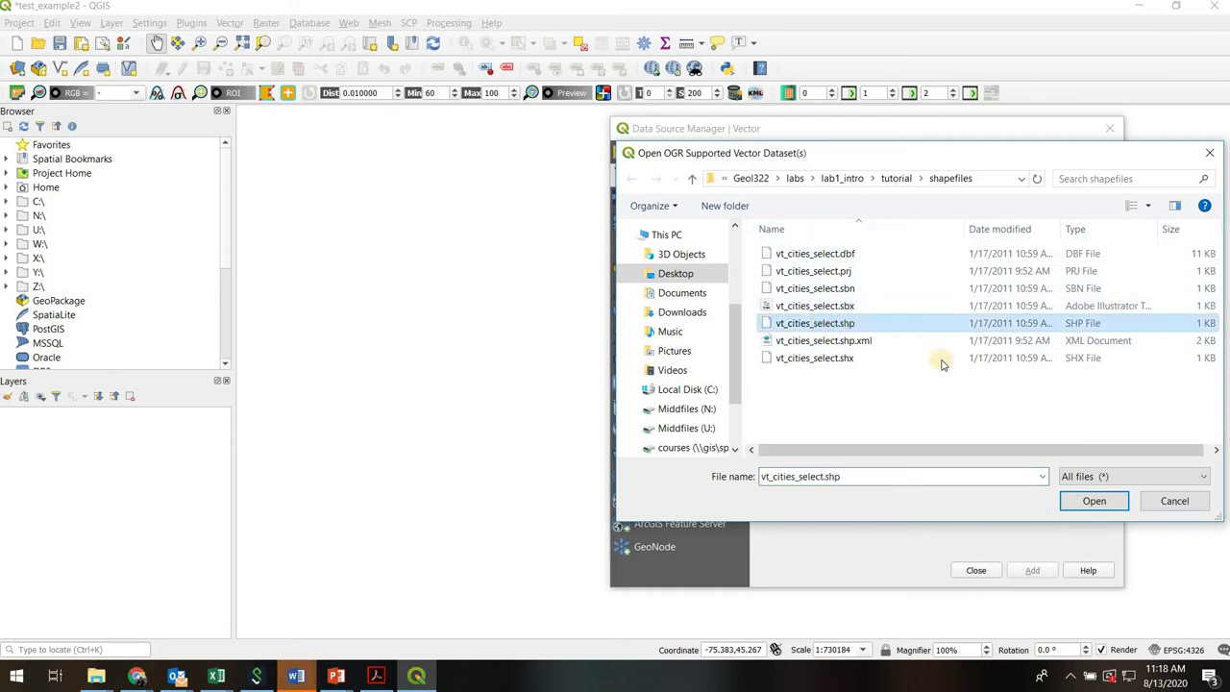
{"action": "left_click", "coordinate": [1093, 501]}
{"action": "left_click", "coordinate": [1028, 570]}
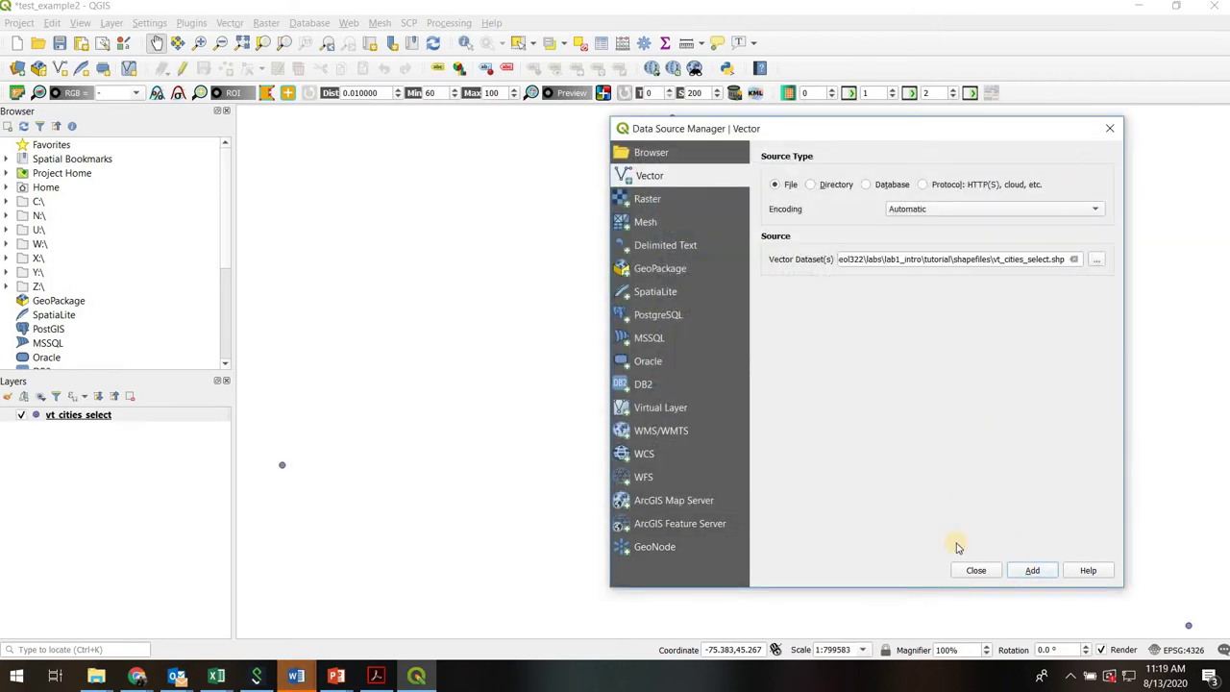
{"action": "left_click", "coordinate": [975, 571]}
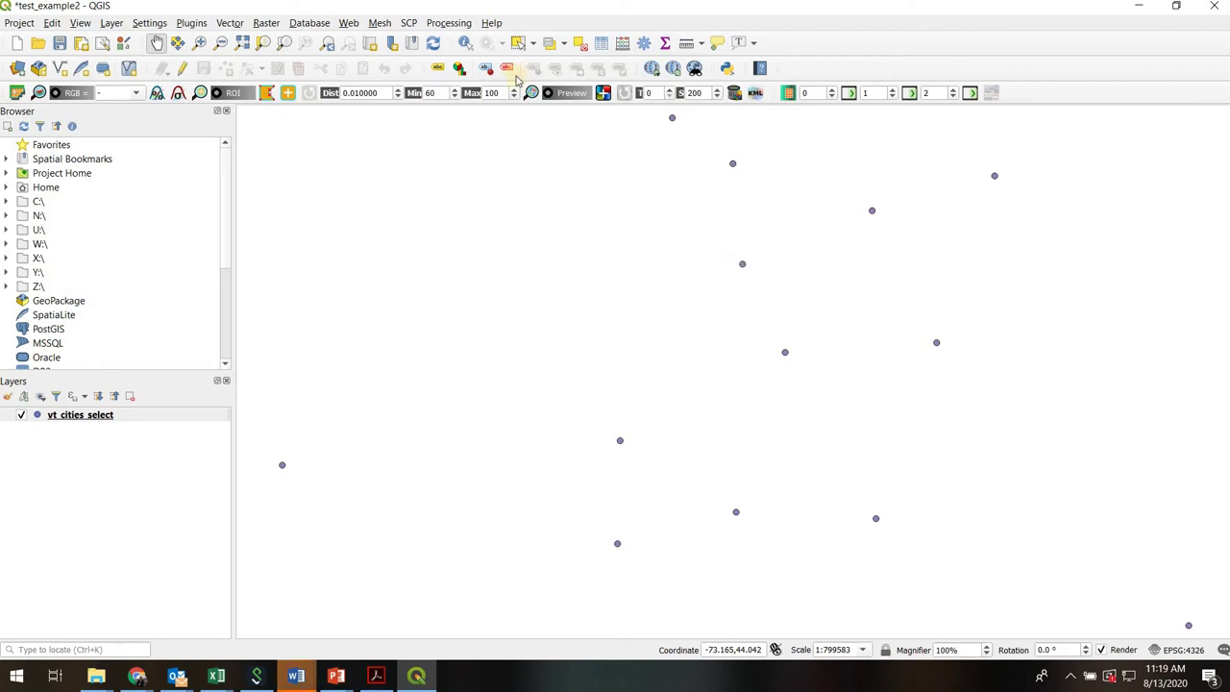
{"action": "left_click", "coordinate": [349, 23]}
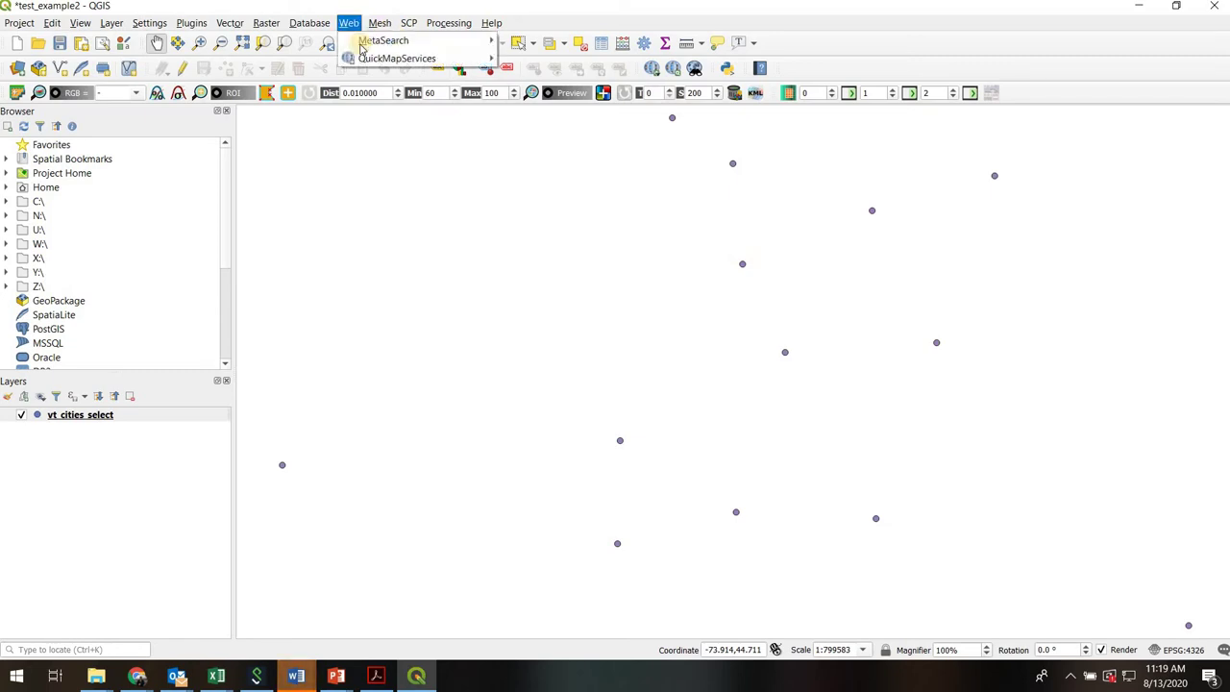
{"action": "mouse_move", "coordinate": [400, 64]}
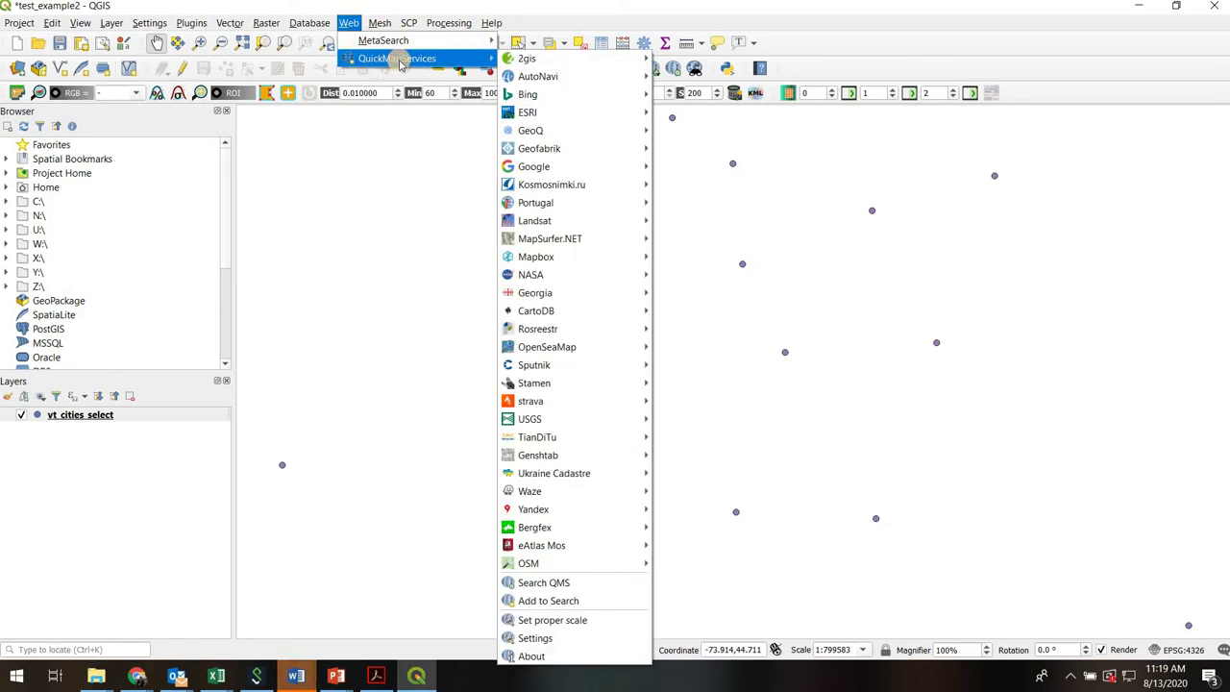
{"action": "left_click", "coordinate": [351, 24]}
{"action": "left_click", "coordinate": [351, 23]}
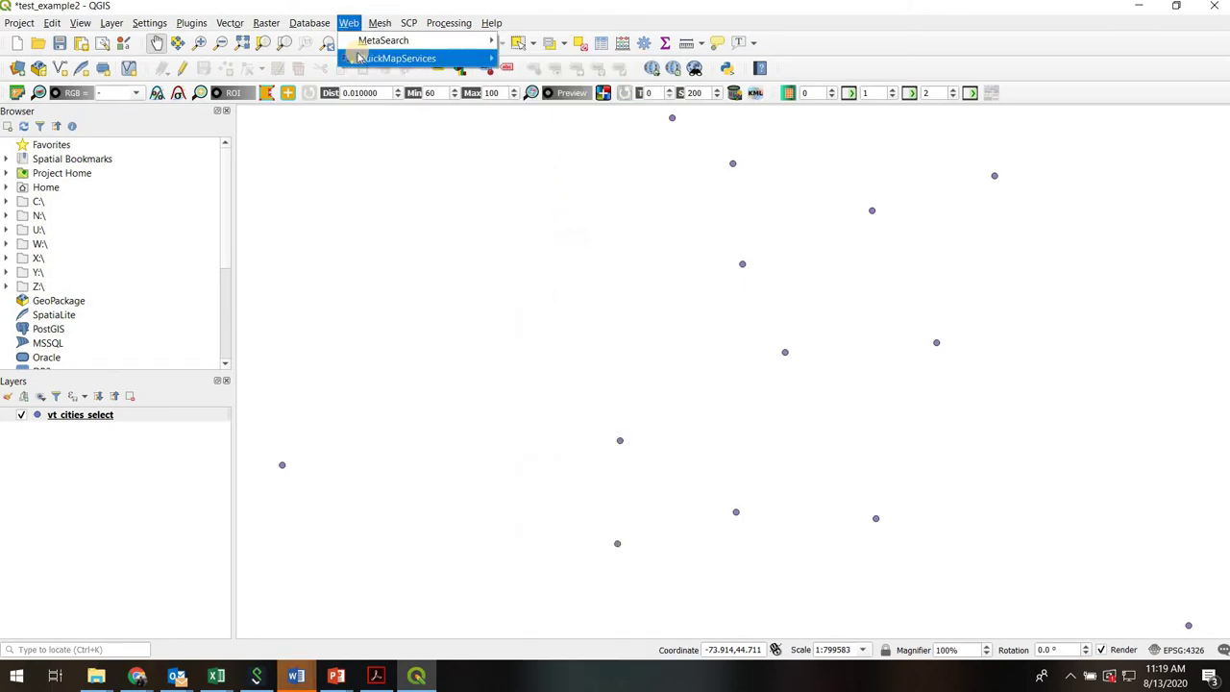
{"action": "mouse_move", "coordinate": [358, 58]}
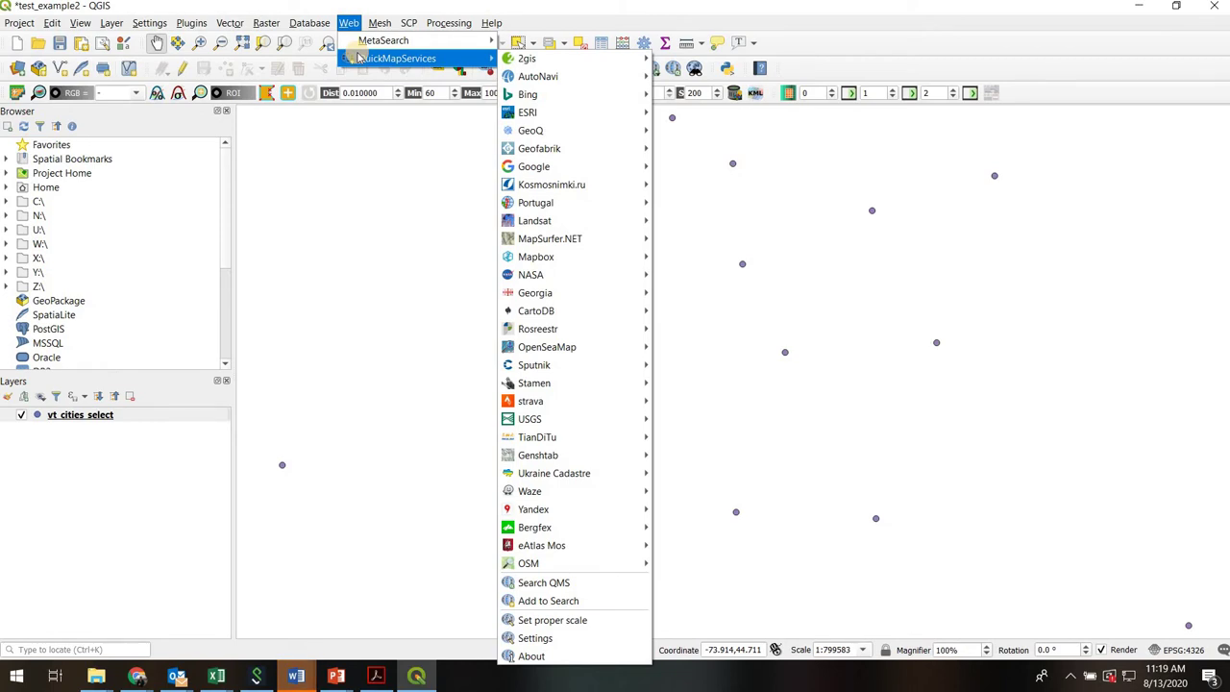
{"action": "left_click", "coordinate": [301, 12]}
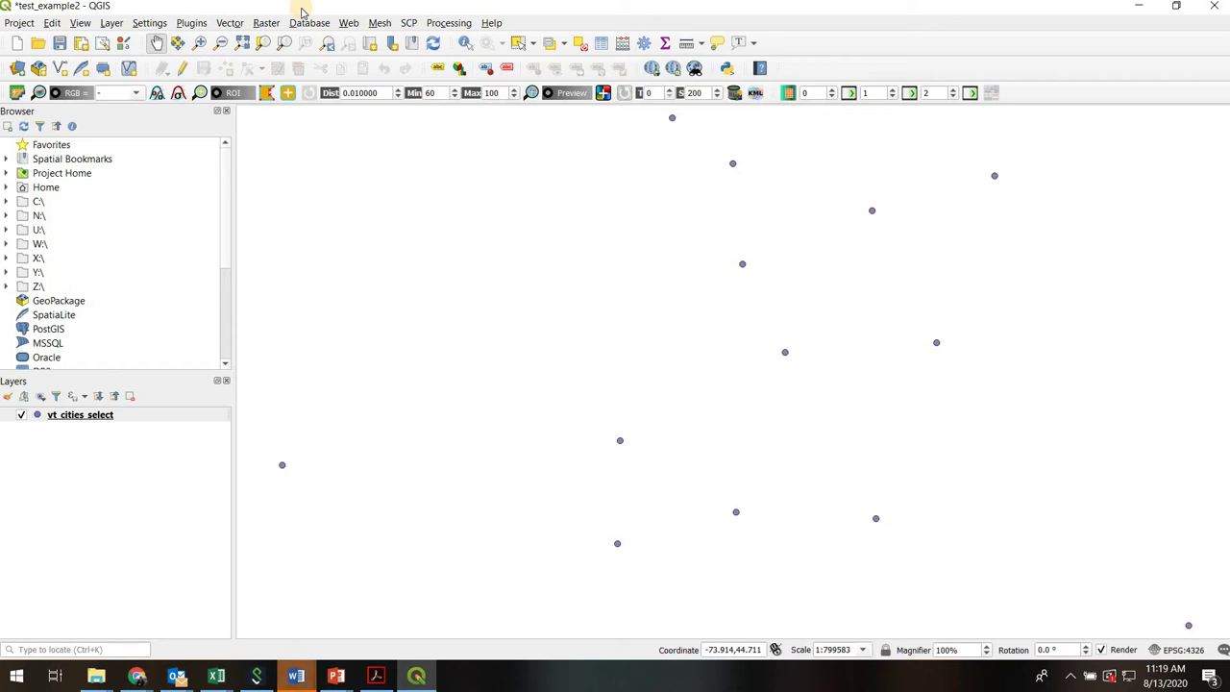
{"action": "left_click", "coordinate": [192, 24]}
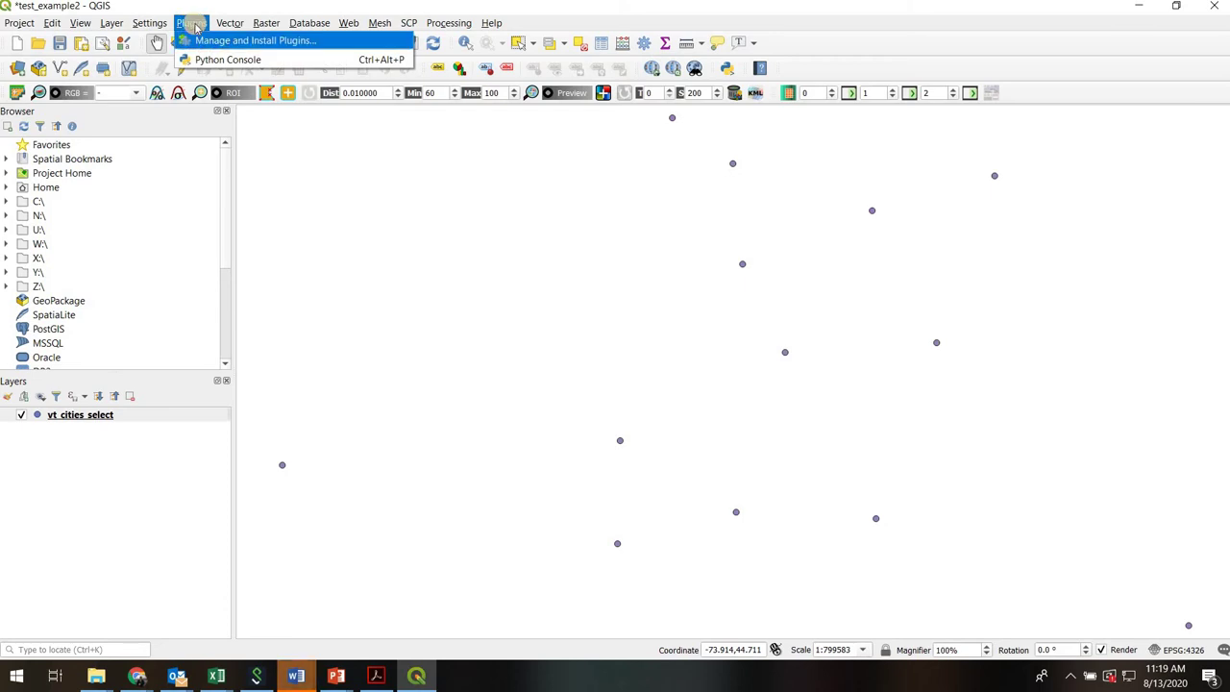
{"action": "left_click", "coordinate": [213, 41]}
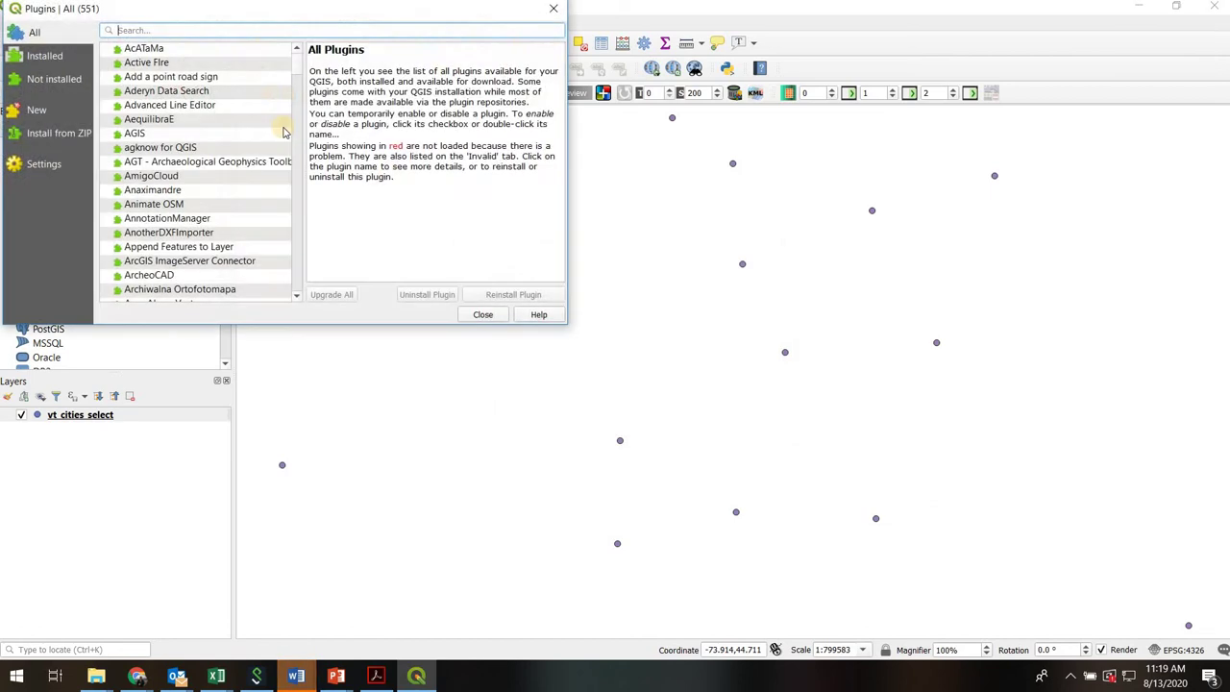
{"action": "left_click", "coordinate": [44, 56]}
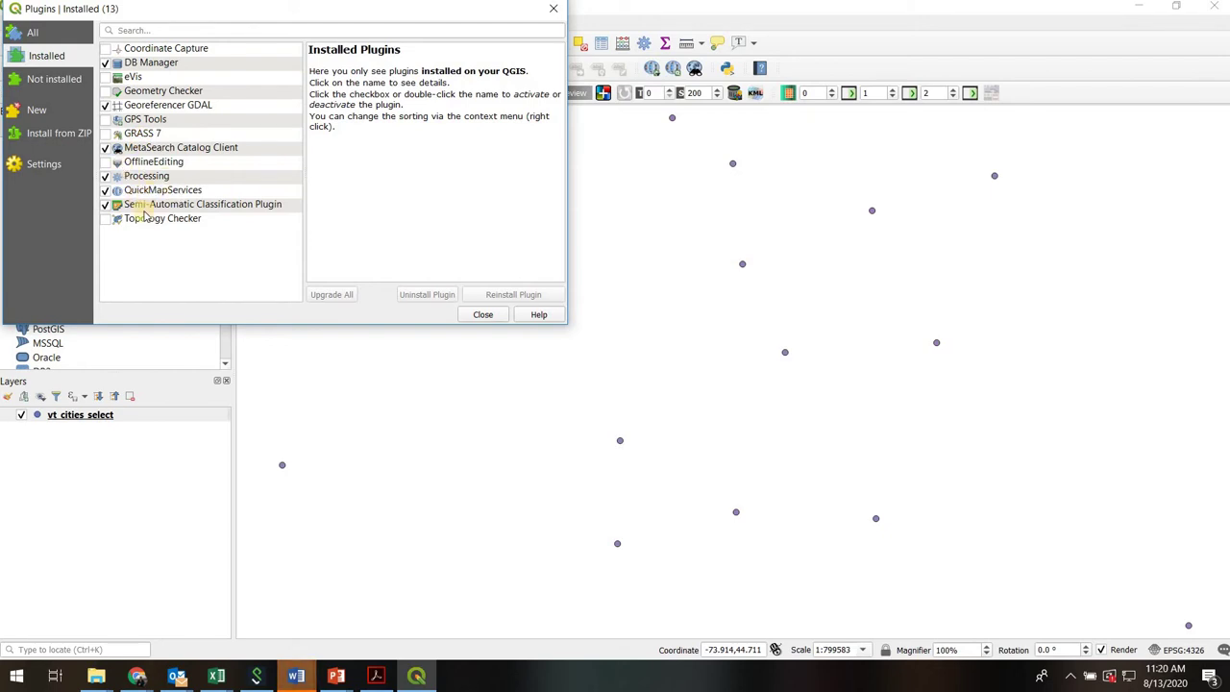
{"action": "left_click", "coordinate": [53, 83]}
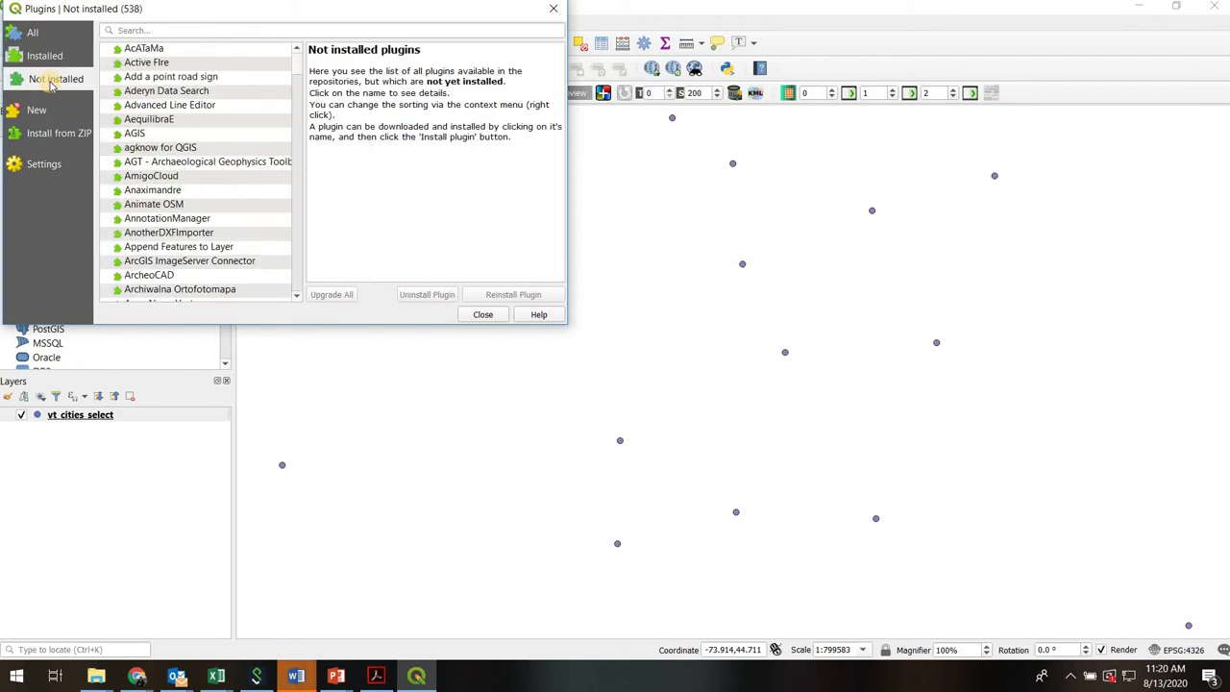
{"action": "left_click", "coordinate": [28, 34]}
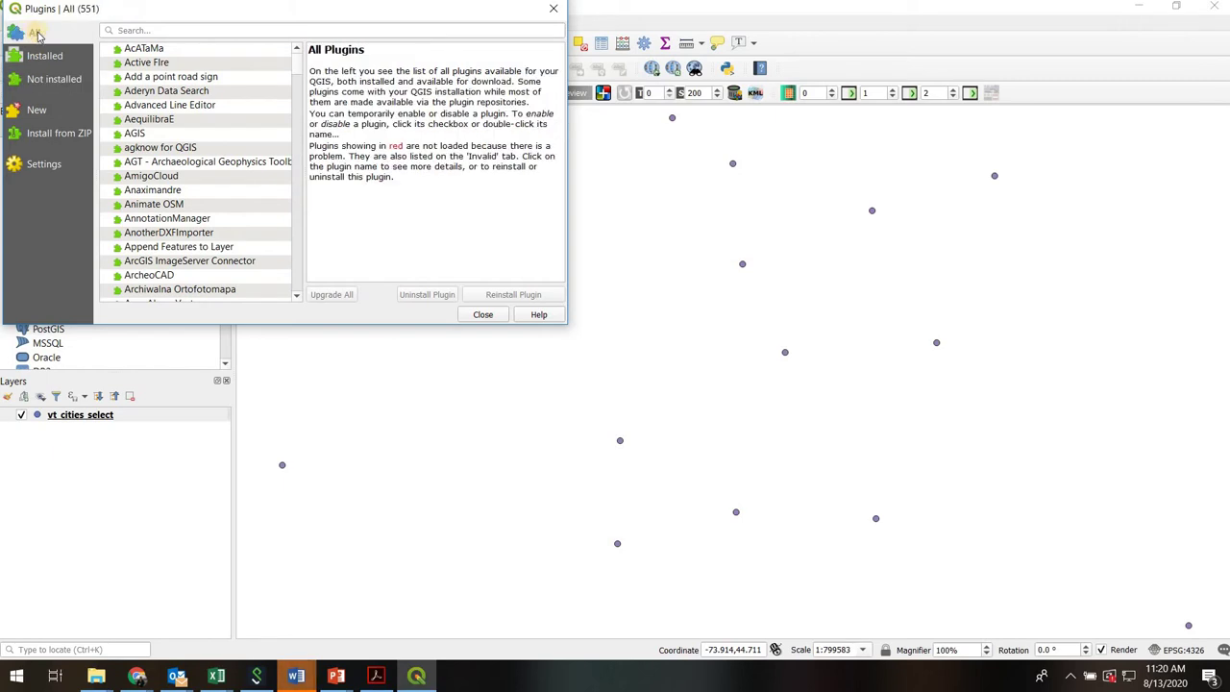
{"action": "left_click", "coordinate": [160, 32]}
{"action": "type", "text": "Q"}
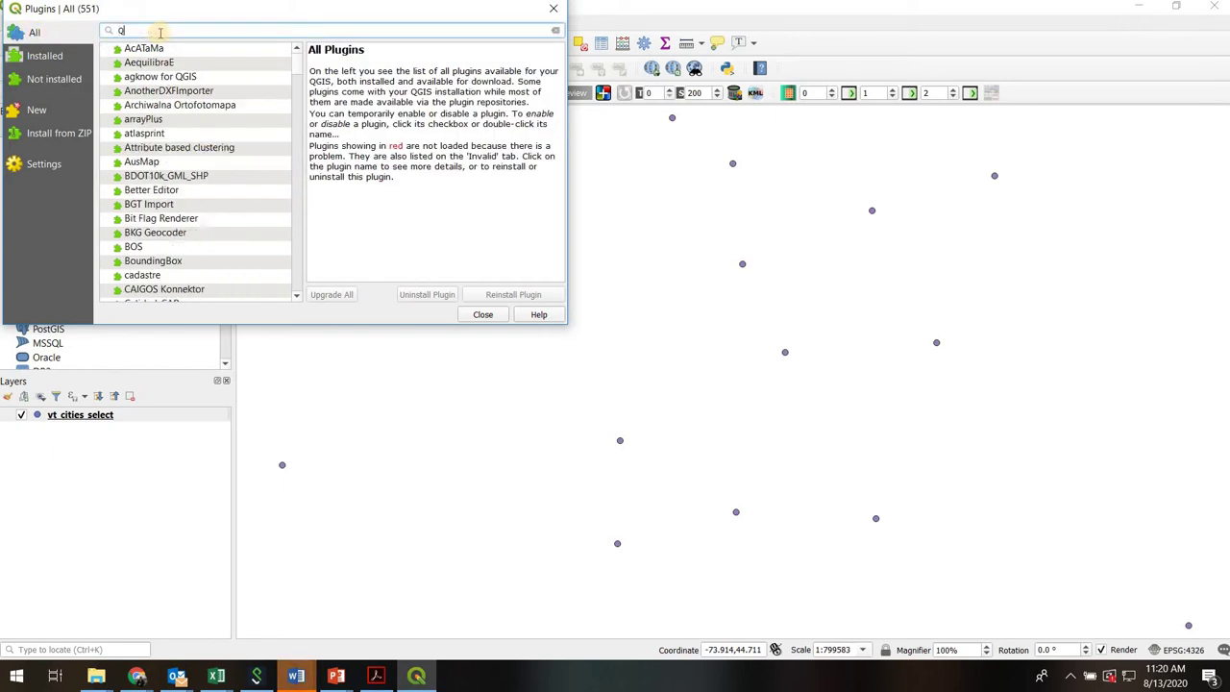
{"action": "type", "text": "uickma"}
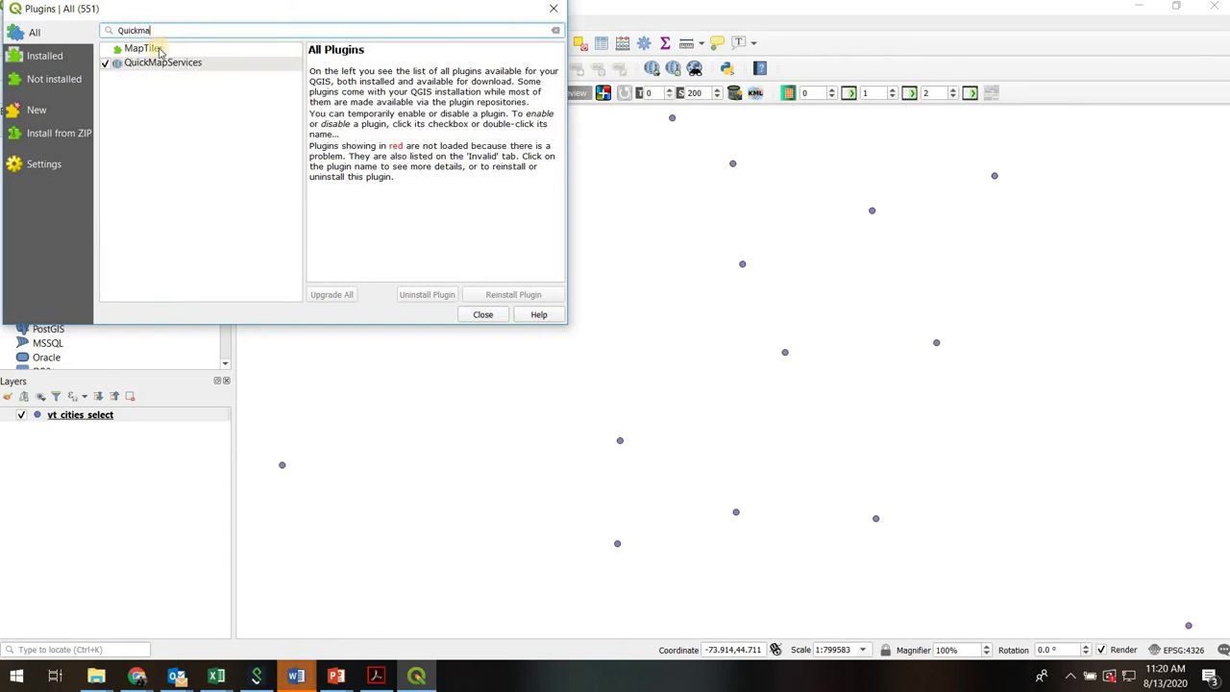
{"action": "left_click", "coordinate": [482, 316]}
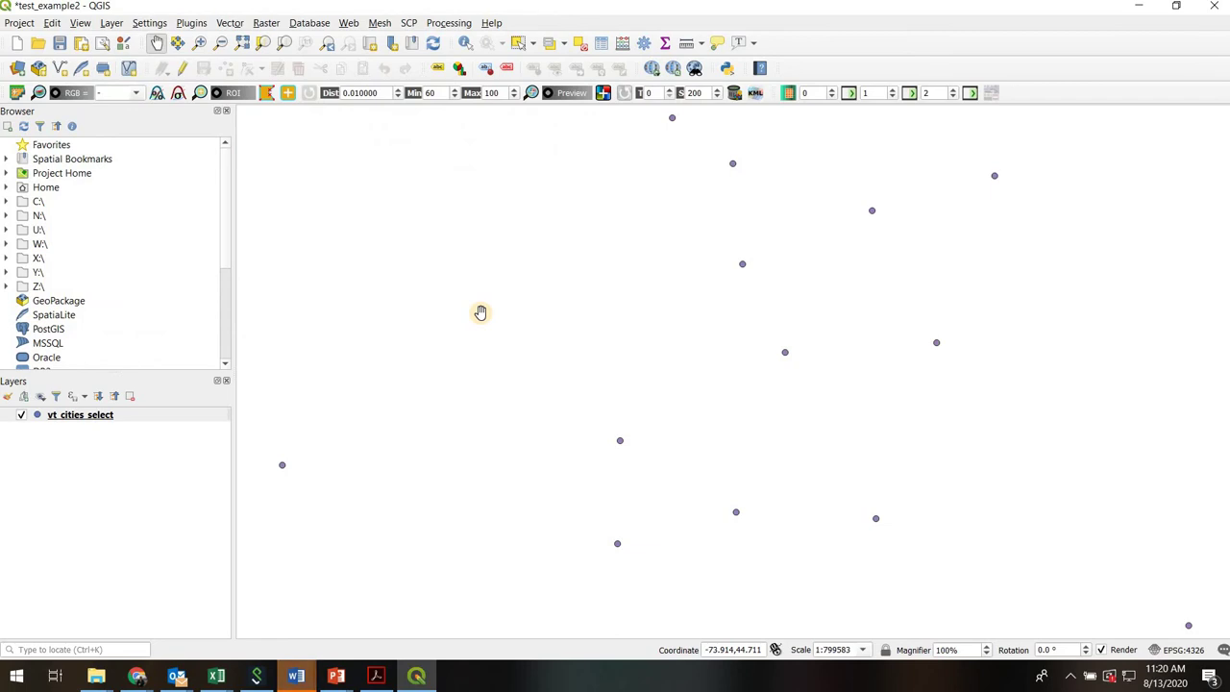
Download the QuickMapServices contributed pack from the More services tab and save the settings.
{"action": "left_click", "coordinate": [349, 23]}
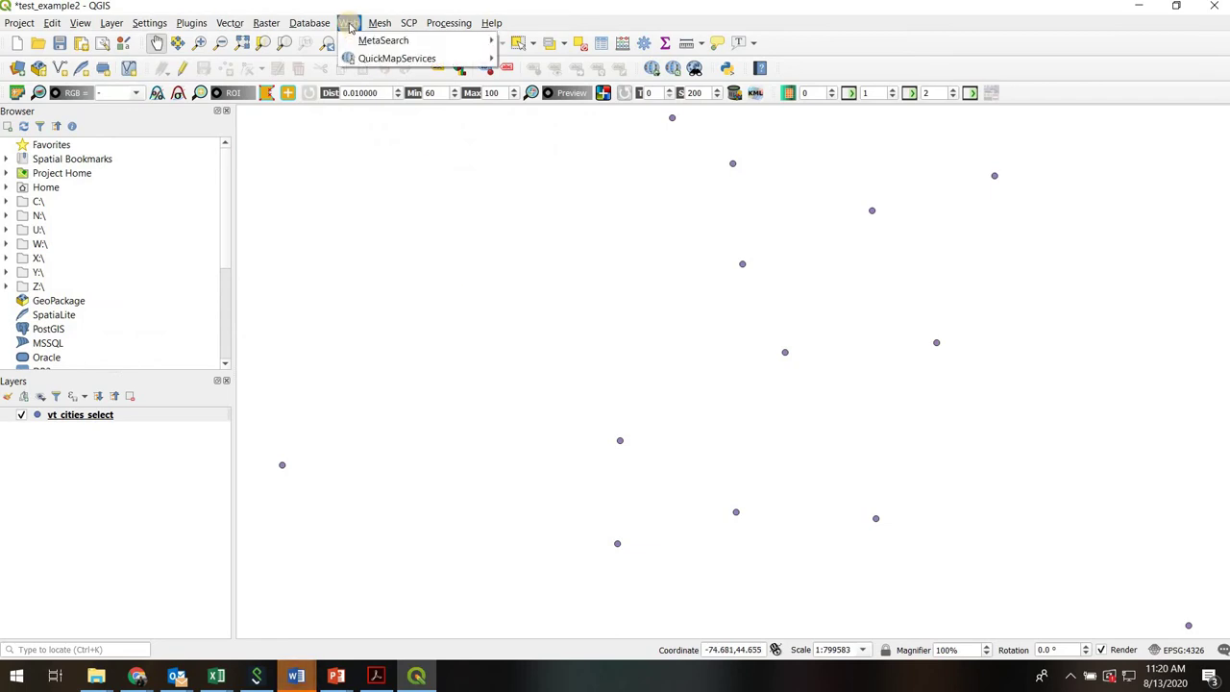
{"action": "mouse_move", "coordinate": [384, 59]}
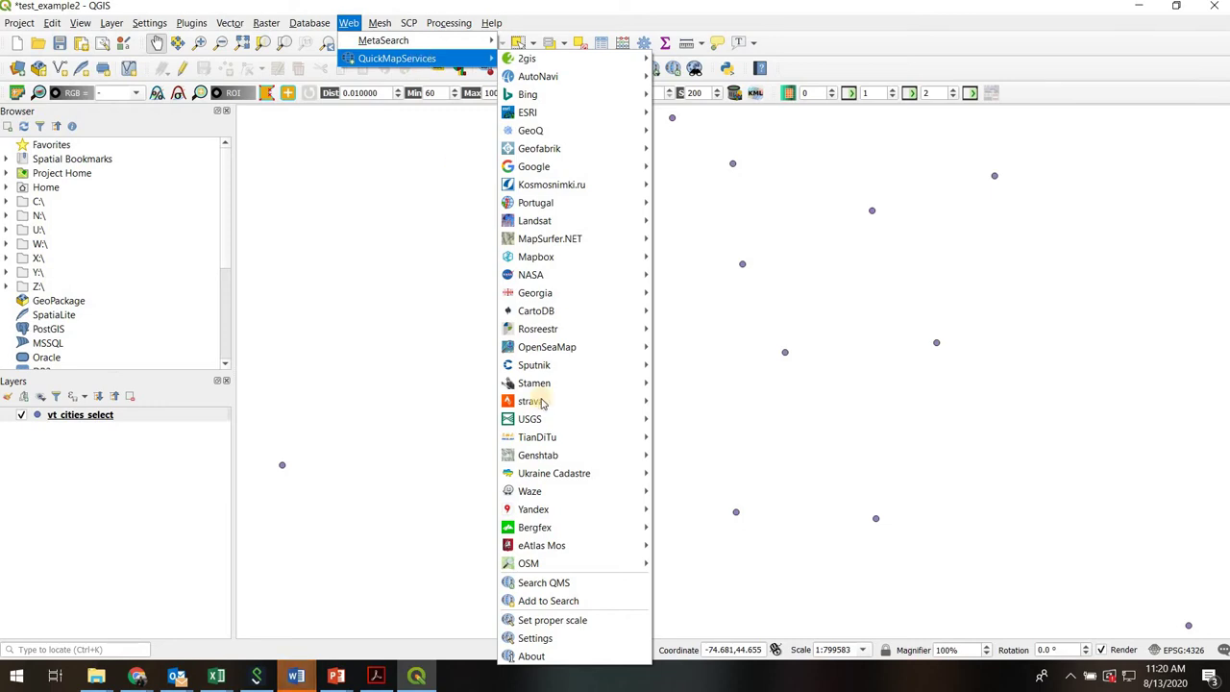
{"action": "left_click", "coordinate": [557, 639]}
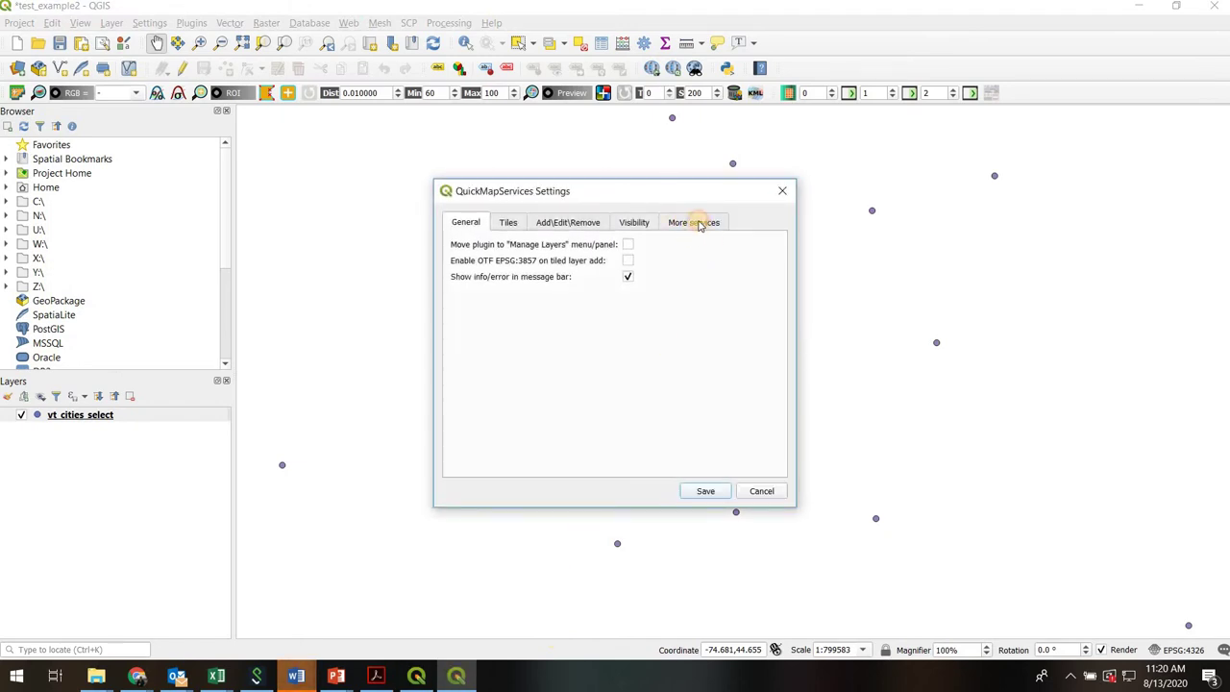
{"action": "left_click", "coordinate": [699, 224]}
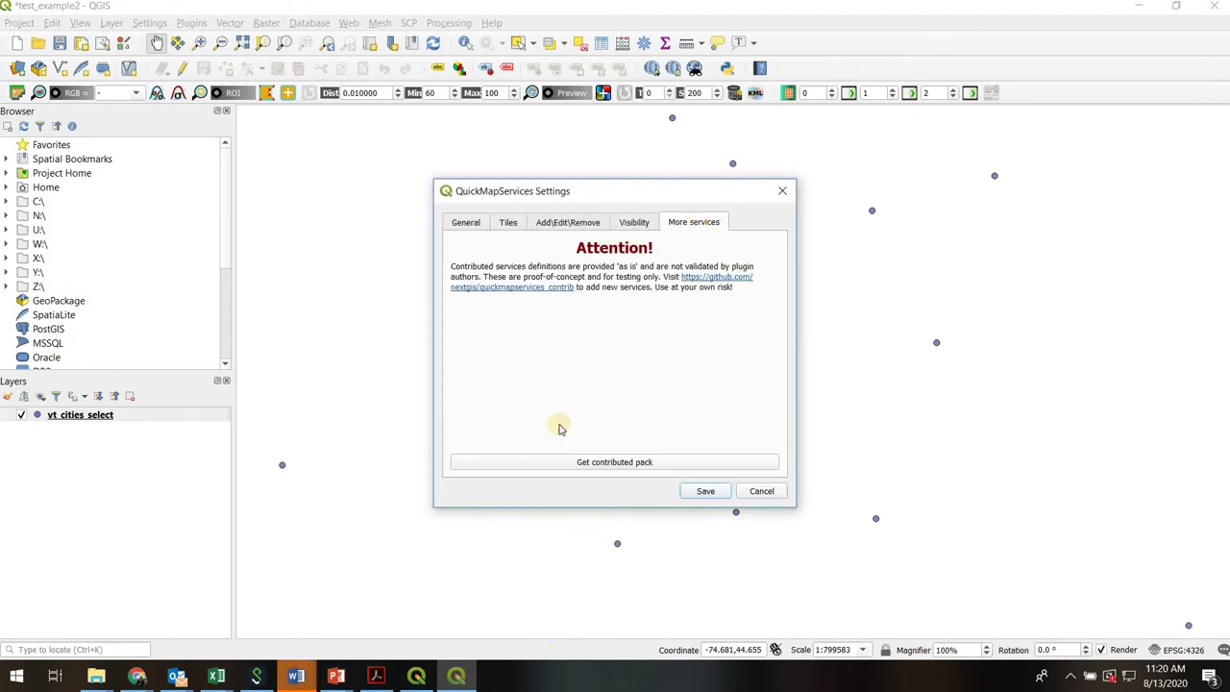
{"action": "left_click", "coordinate": [620, 462]}
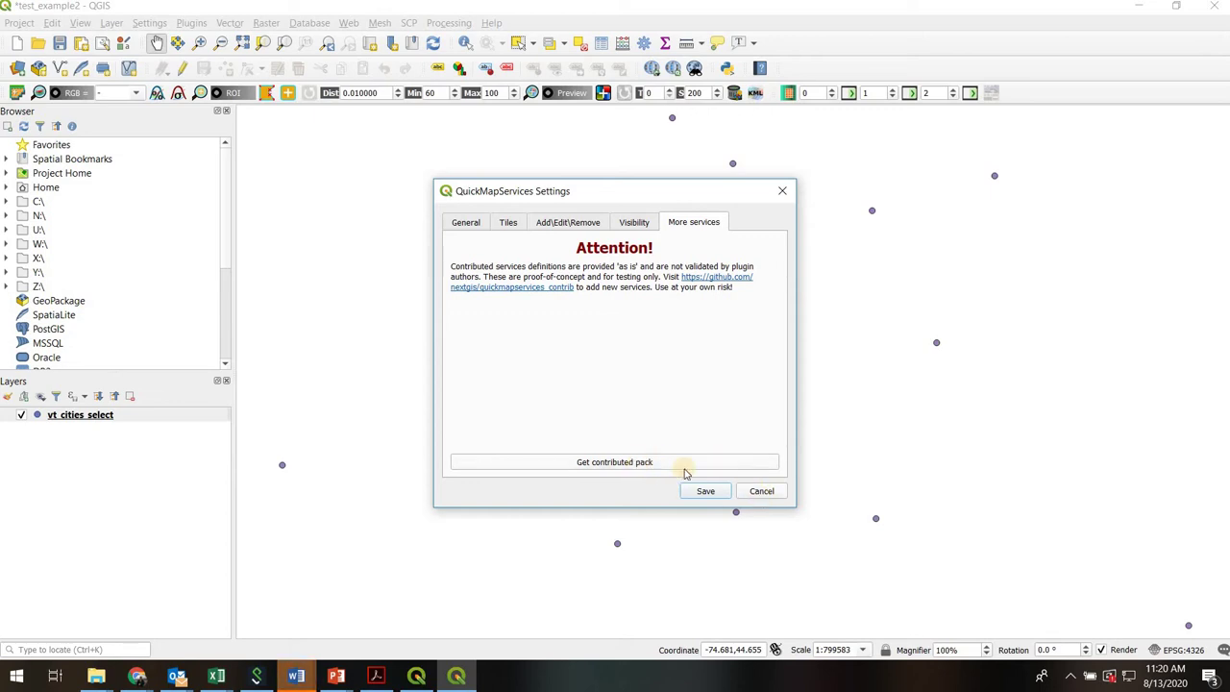
{"action": "left_click", "coordinate": [759, 491]}
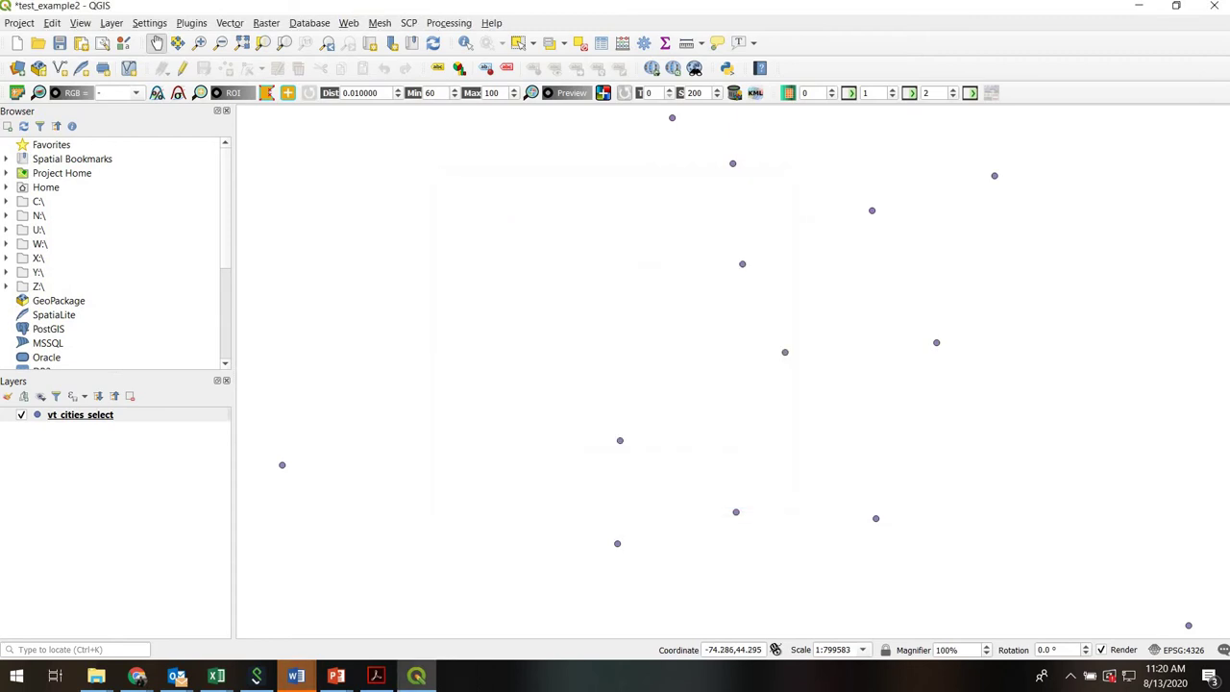
Add the Google Satellite basemap from Web > QuickMapServices > Google.
{"action": "left_click", "coordinate": [349, 23]}
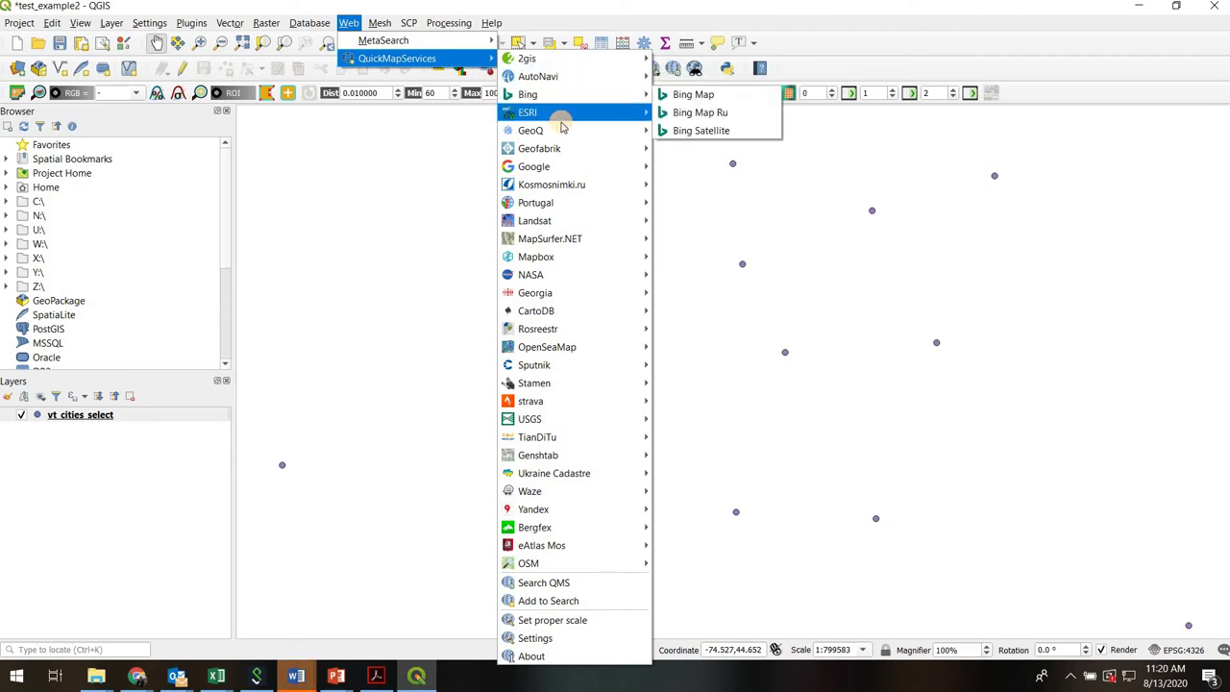
{"action": "mouse_move", "coordinate": [563, 134]}
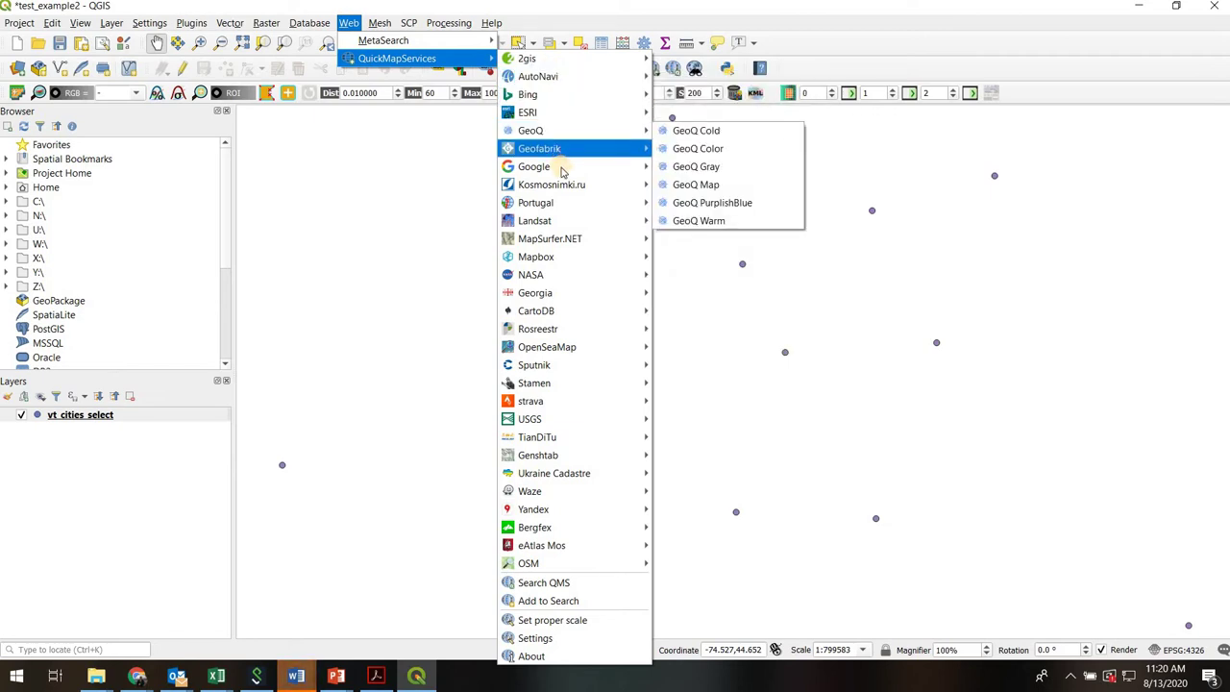
{"action": "mouse_move", "coordinate": [564, 170]}
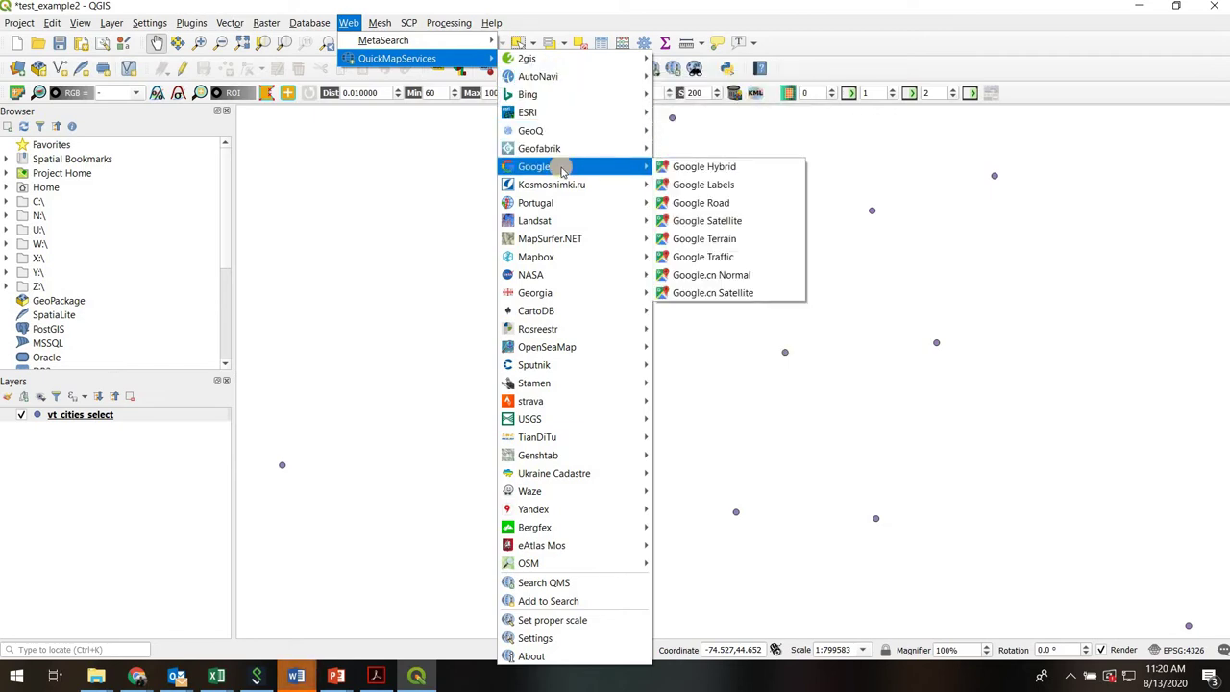
{"action": "left_click", "coordinate": [706, 221]}
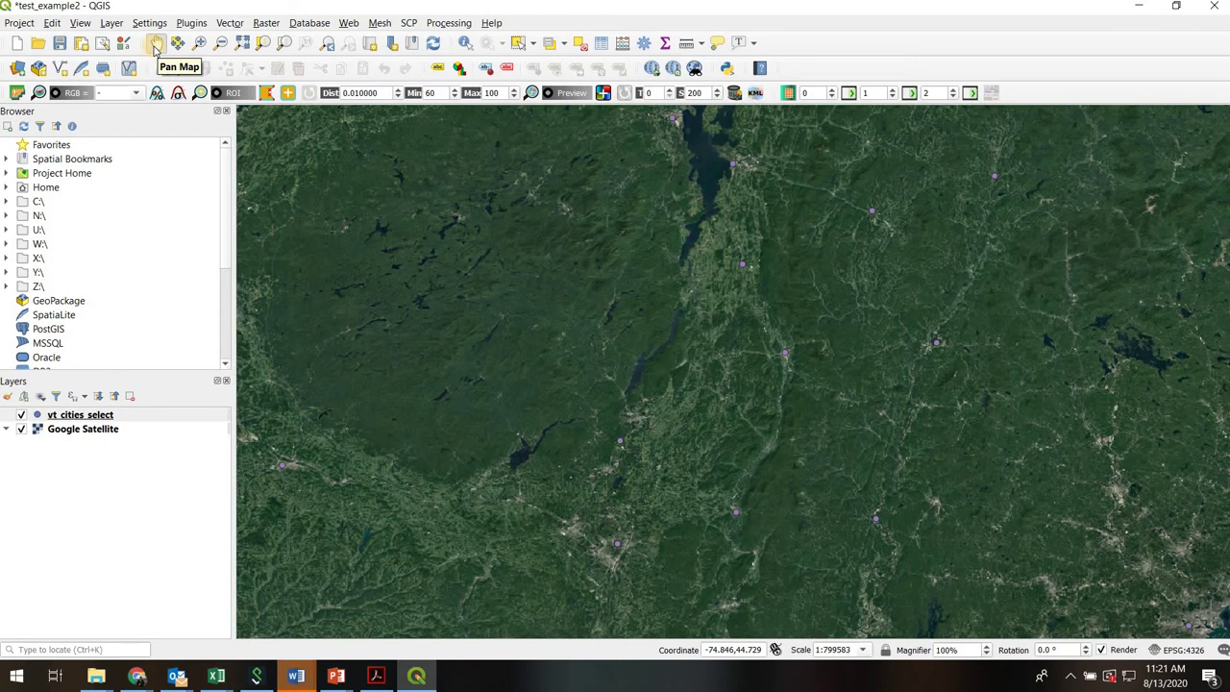
Pan toward Lake Ontario, zoom into the area east of the lake, then zoom back out.
{"action": "left_click", "coordinate": [155, 44]}
{"action": "left_click_drag", "start_coordinate": [433, 252], "coordinate": [300, 211]}
{"action": "left_click", "coordinate": [199, 43]}
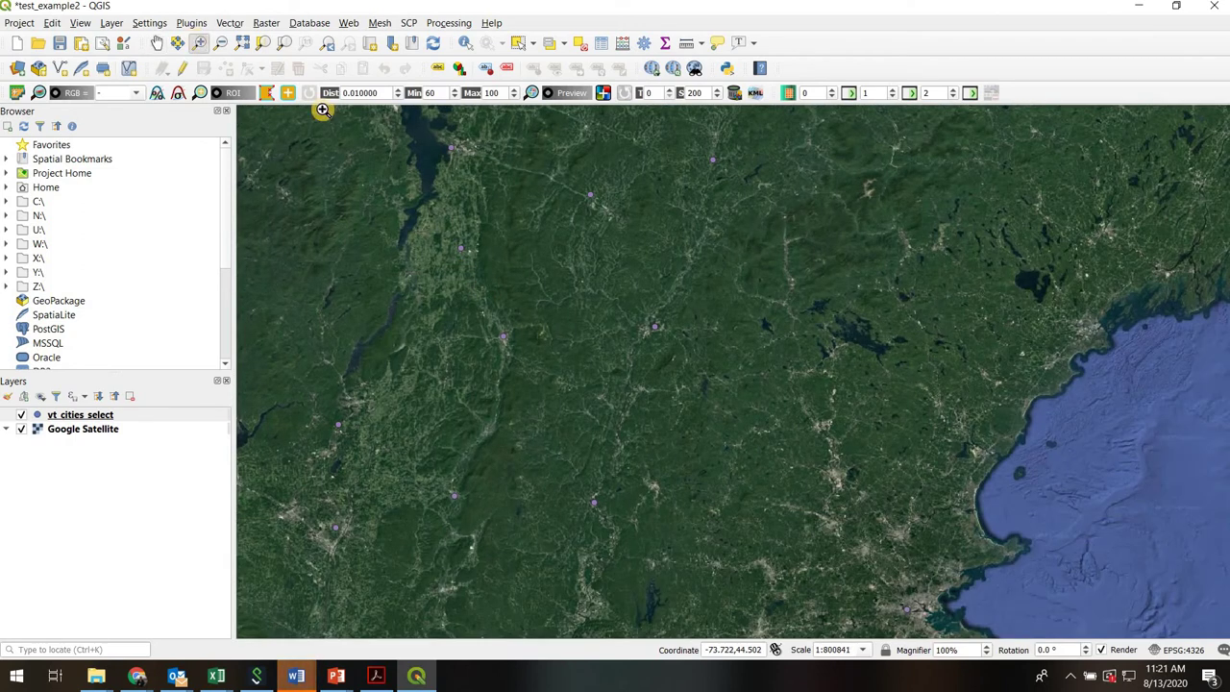
{"action": "left_click_drag", "start_coordinate": [395, 191], "coordinate": [551, 334]}
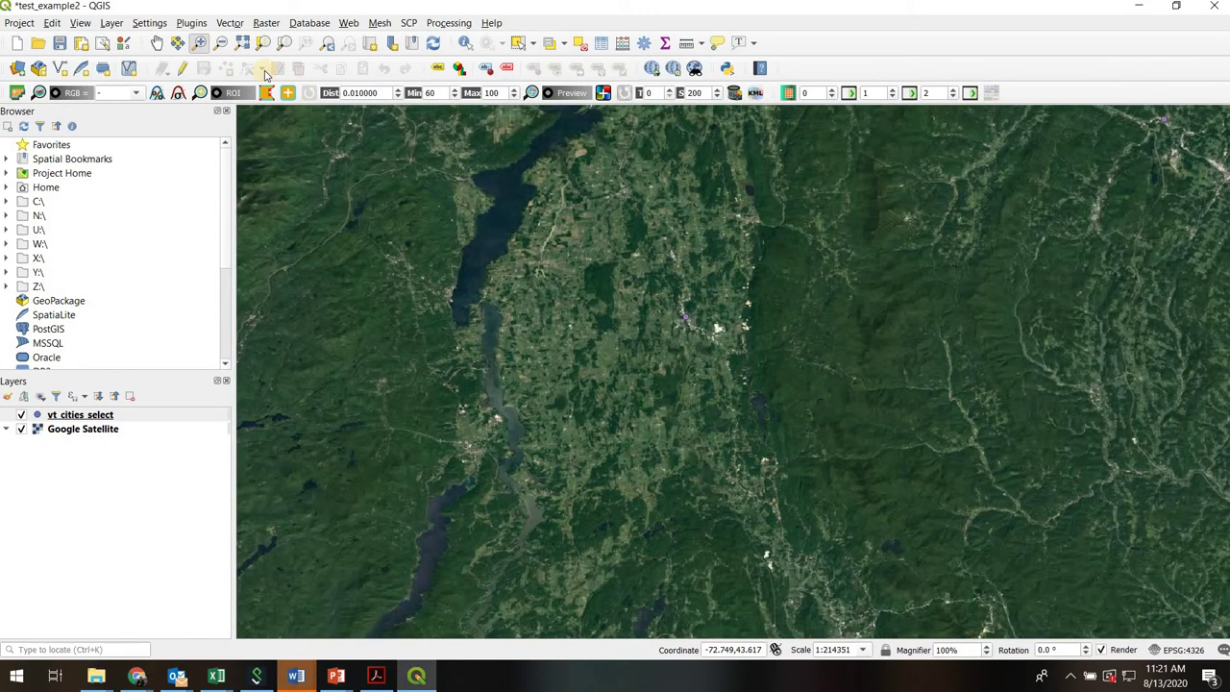
{"action": "left_click", "coordinate": [220, 43]}
{"action": "left_click_drag", "start_coordinate": [596, 248], "coordinate": [765, 382]}
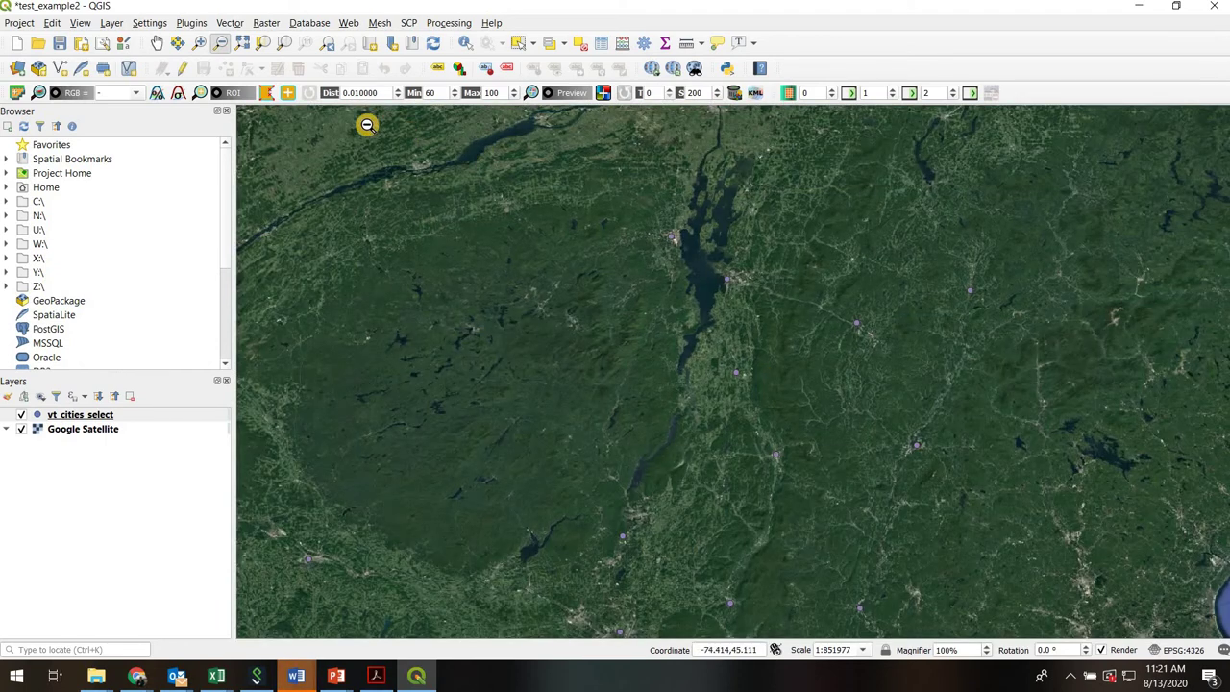
Step back and forth through previous map extents, then identify the Middlebury city point's attributes.
{"action": "left_click", "coordinate": [327, 43]}
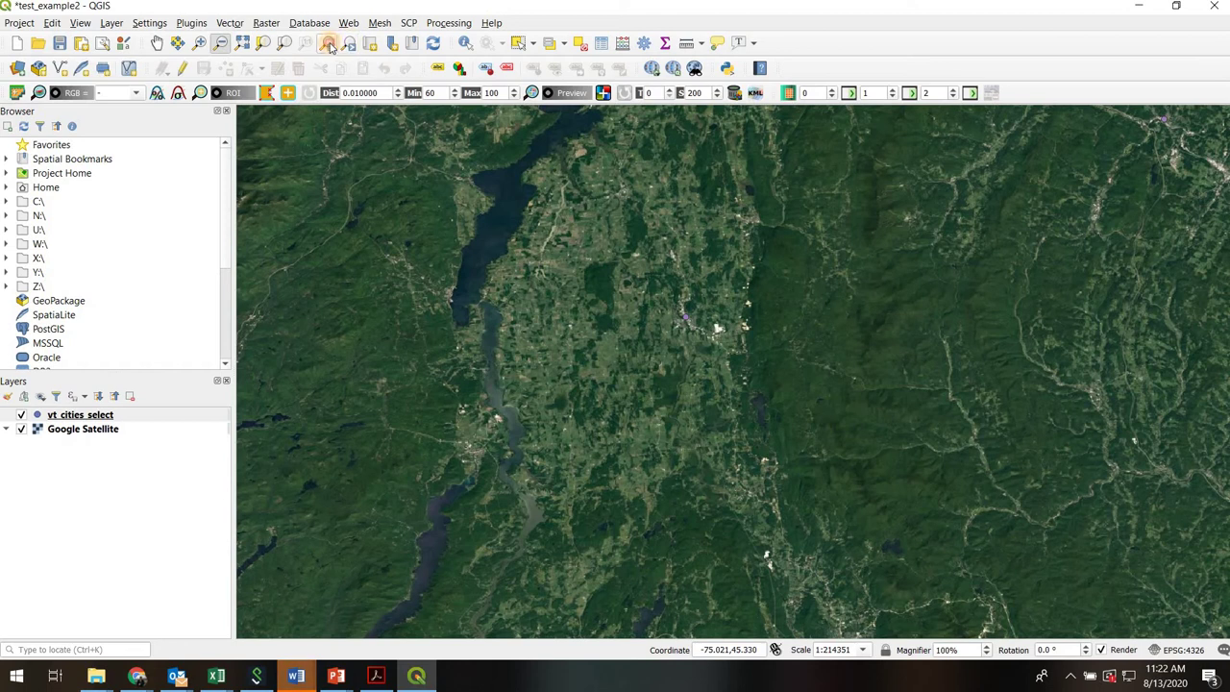
{"action": "left_click", "coordinate": [328, 45]}
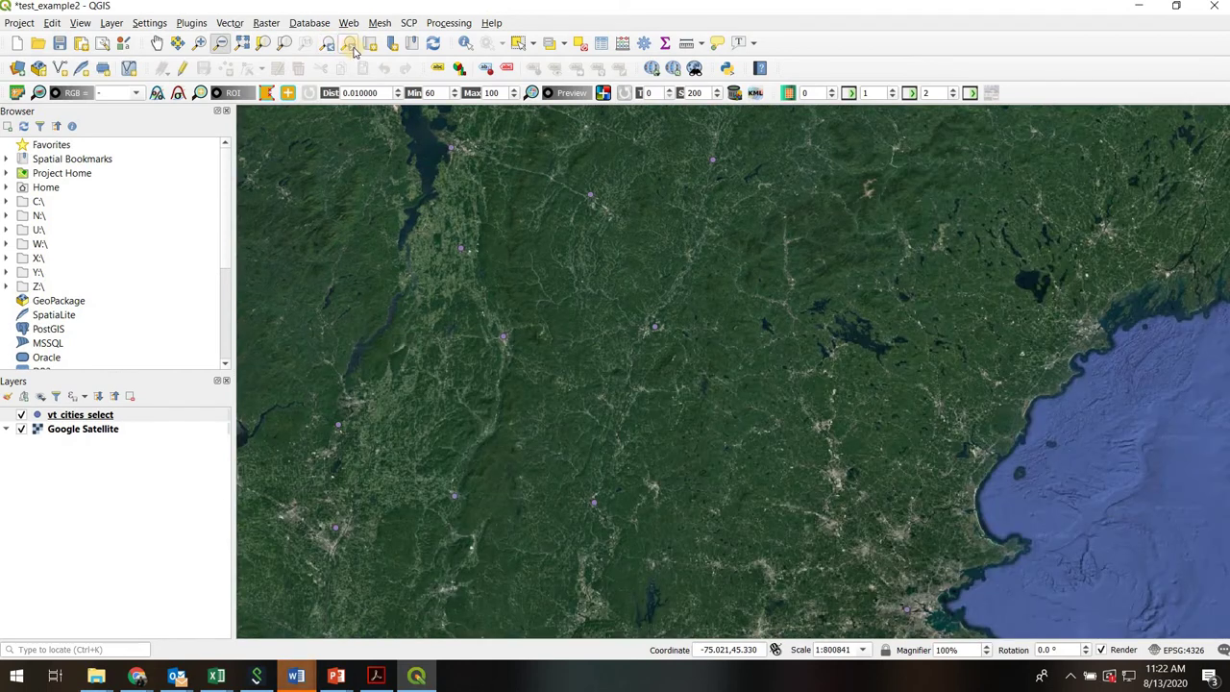
{"action": "left_click", "coordinate": [352, 48]}
{"action": "left_click", "coordinate": [329, 45]}
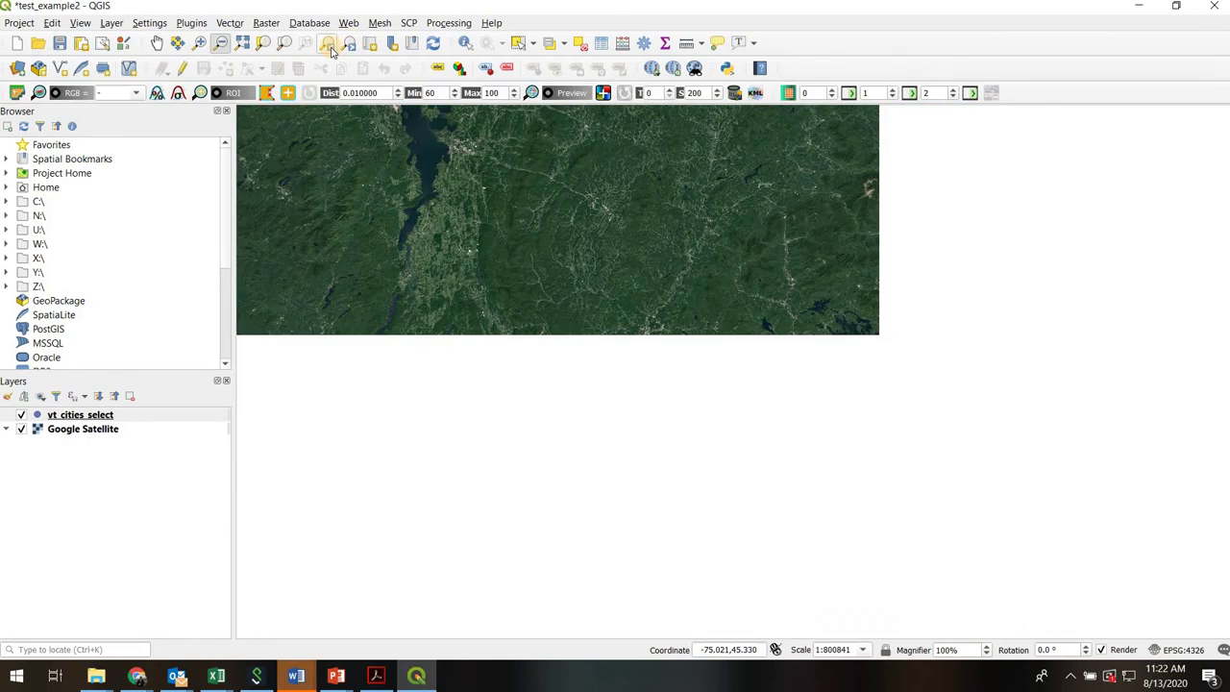
{"action": "left_click", "coordinate": [350, 48]}
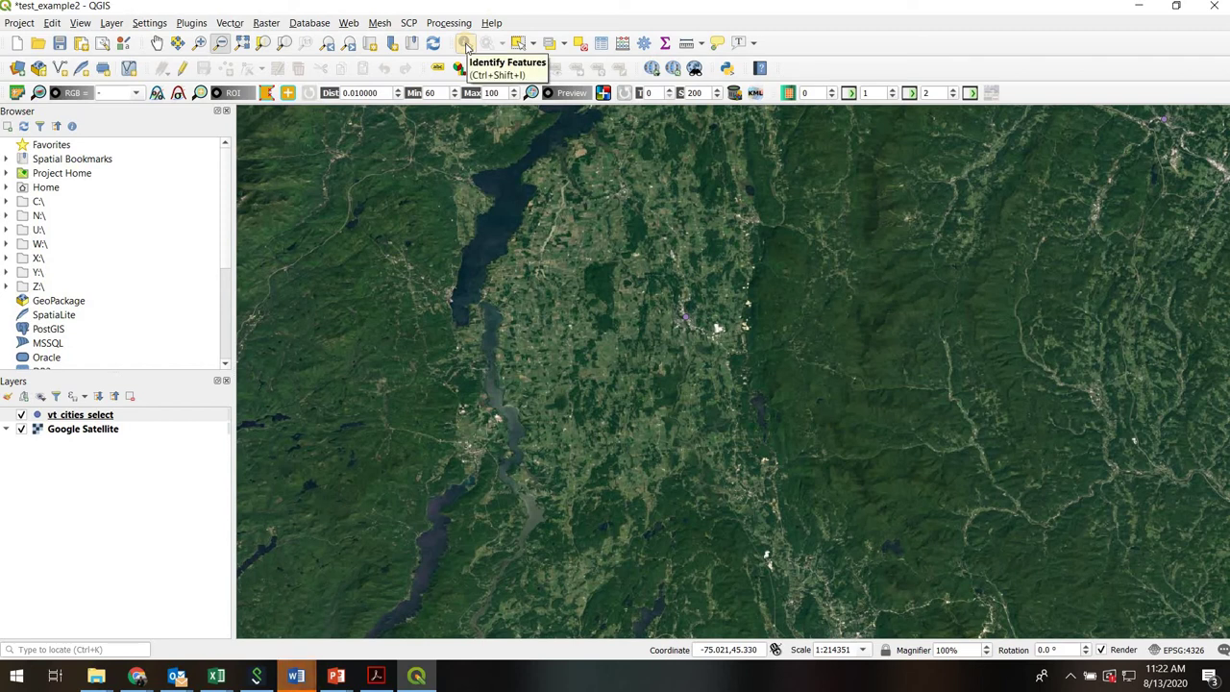
{"action": "left_click", "coordinate": [466, 45]}
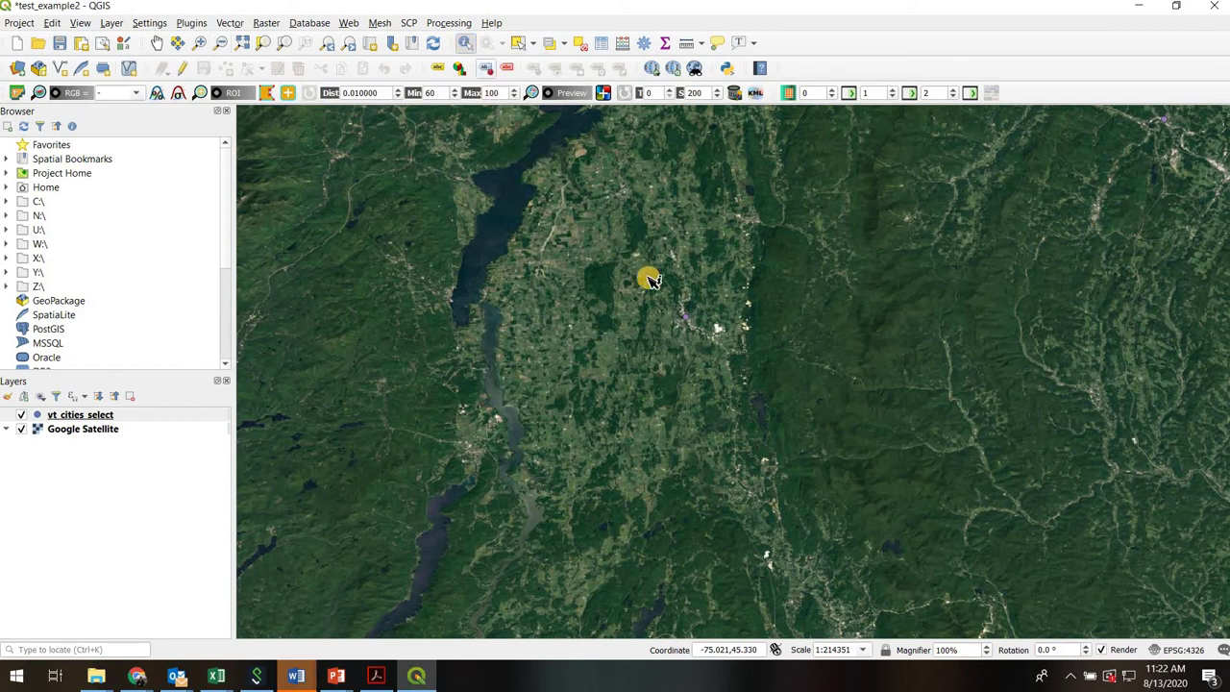
{"action": "left_click", "coordinate": [689, 320]}
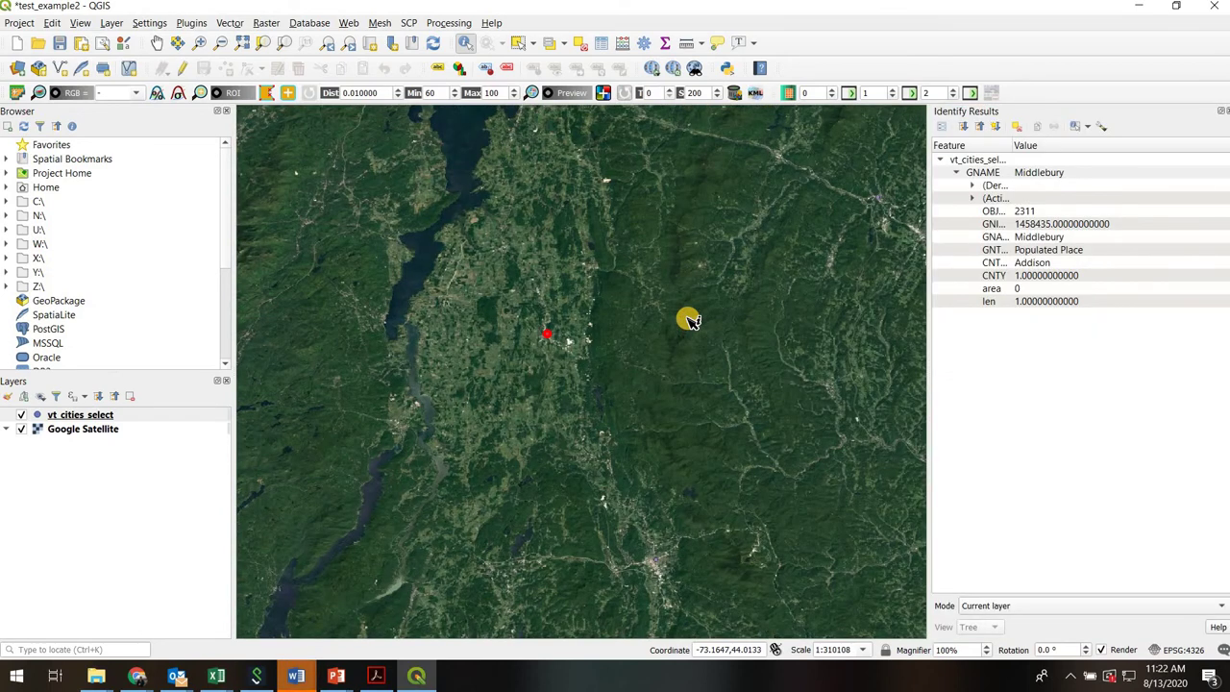
Drag a Select Features rectangle over the map to select three vt_cities_select points.
{"action": "left_click", "coordinate": [519, 46]}
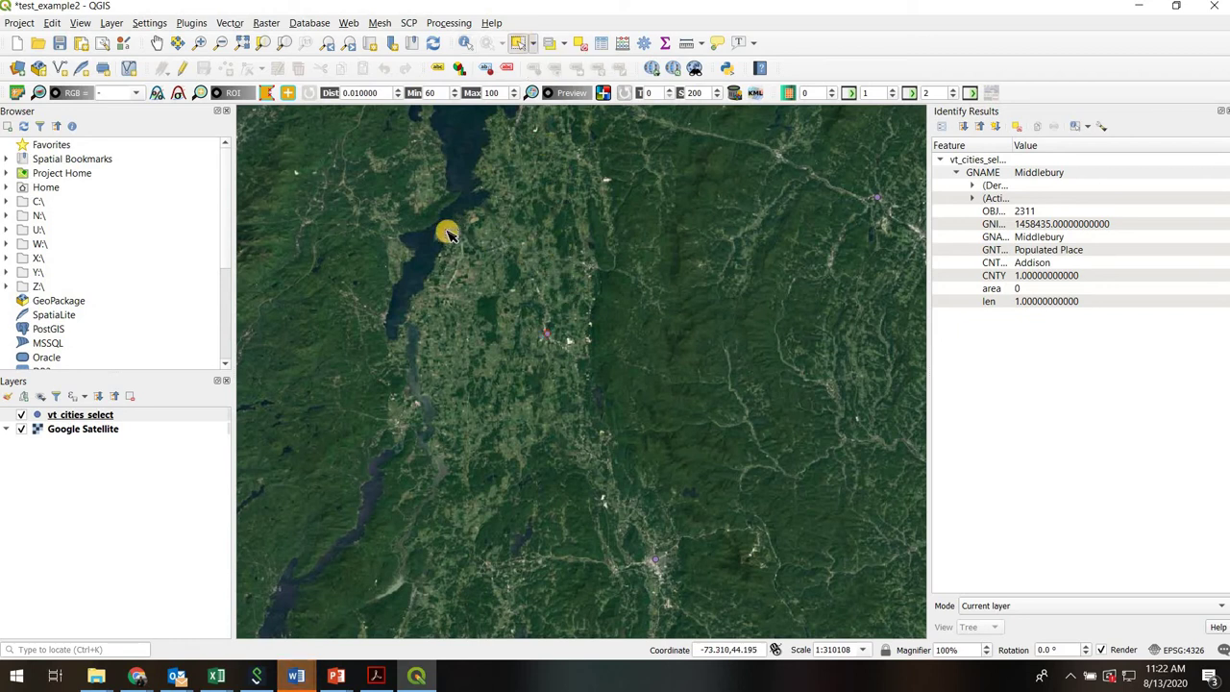
{"action": "left_click_drag", "start_coordinate": [417, 156], "coordinate": [897, 598]}
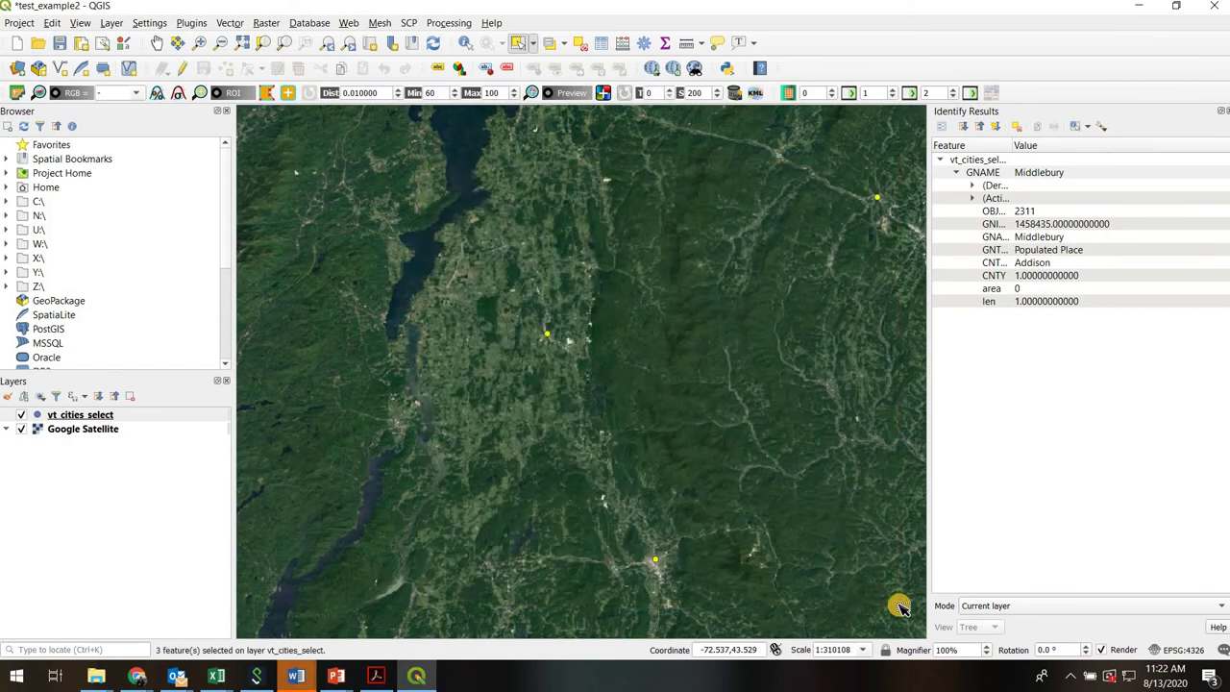
{"action": "left_click", "coordinate": [686, 46]}
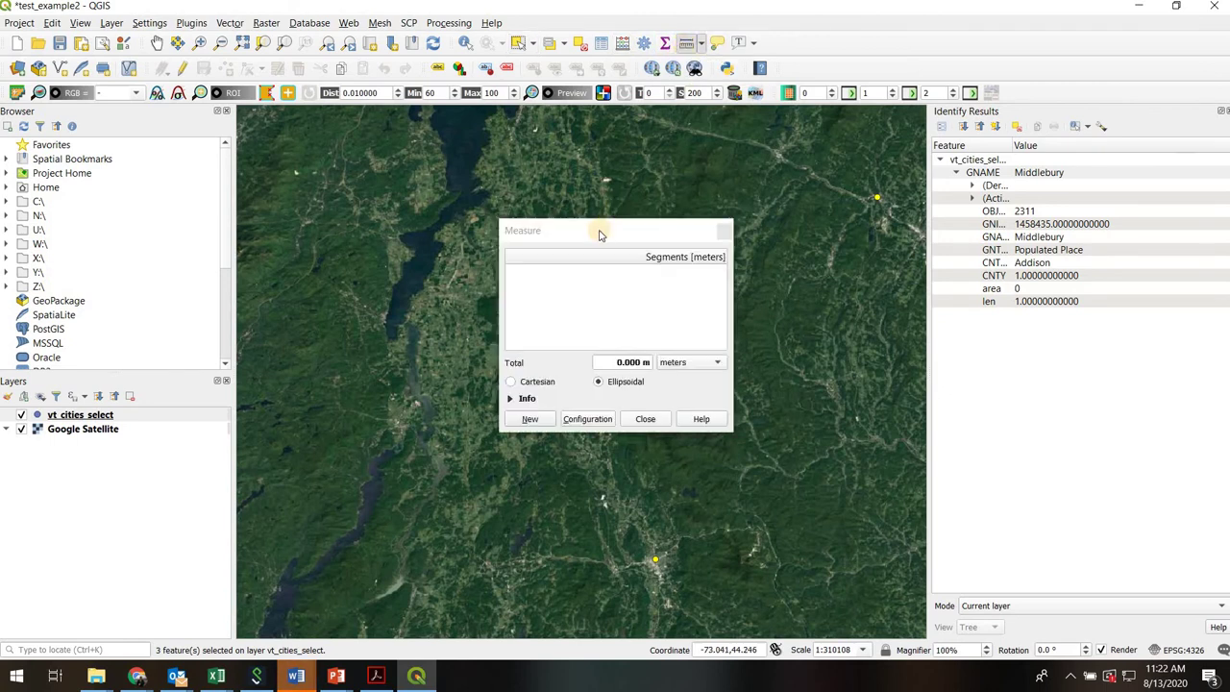
{"action": "left_click_drag", "start_coordinate": [598, 230], "coordinate": [288, 195]}
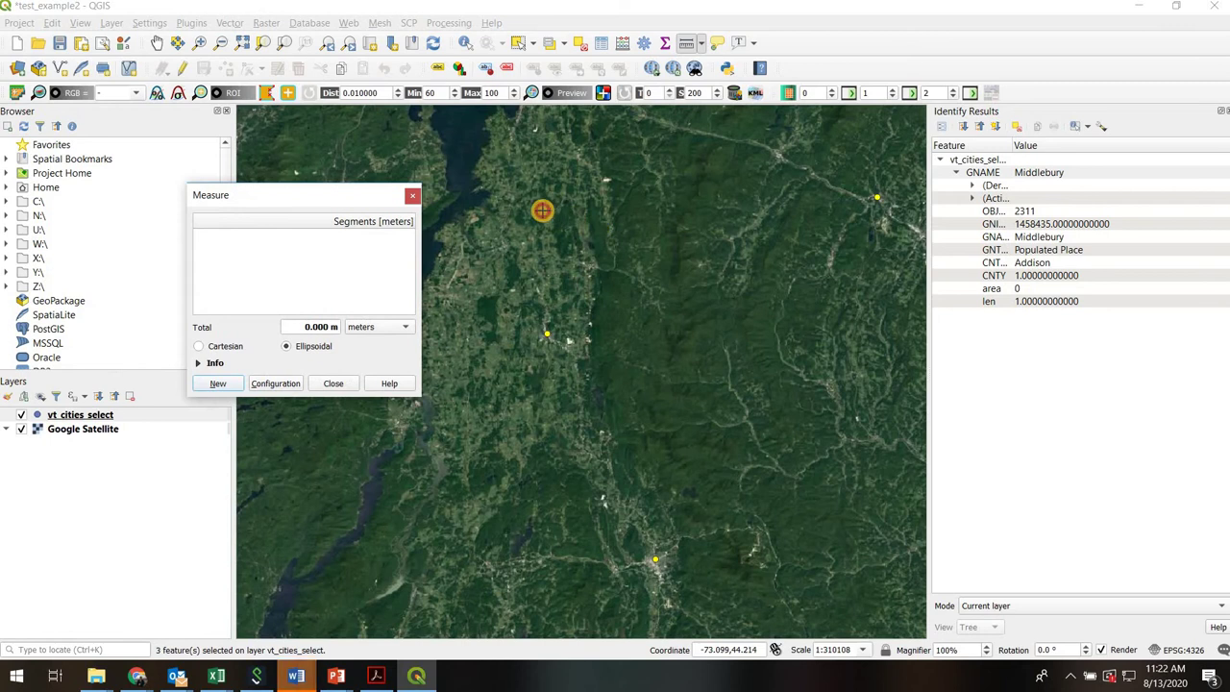
{"action": "left_click", "coordinate": [617, 432]}
{"action": "left_click", "coordinate": [587, 244]}
{"action": "left_click", "coordinate": [380, 326]}
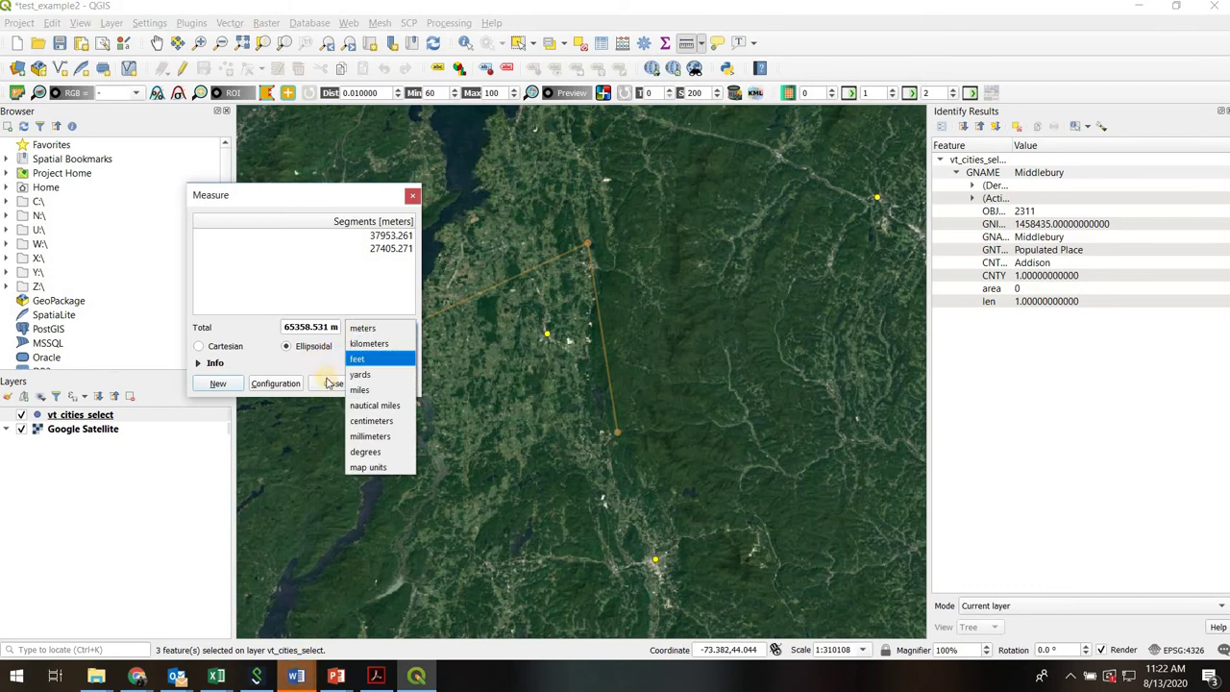
{"action": "left_click", "coordinate": [333, 383]}
{"action": "left_click", "coordinate": [332, 384]}
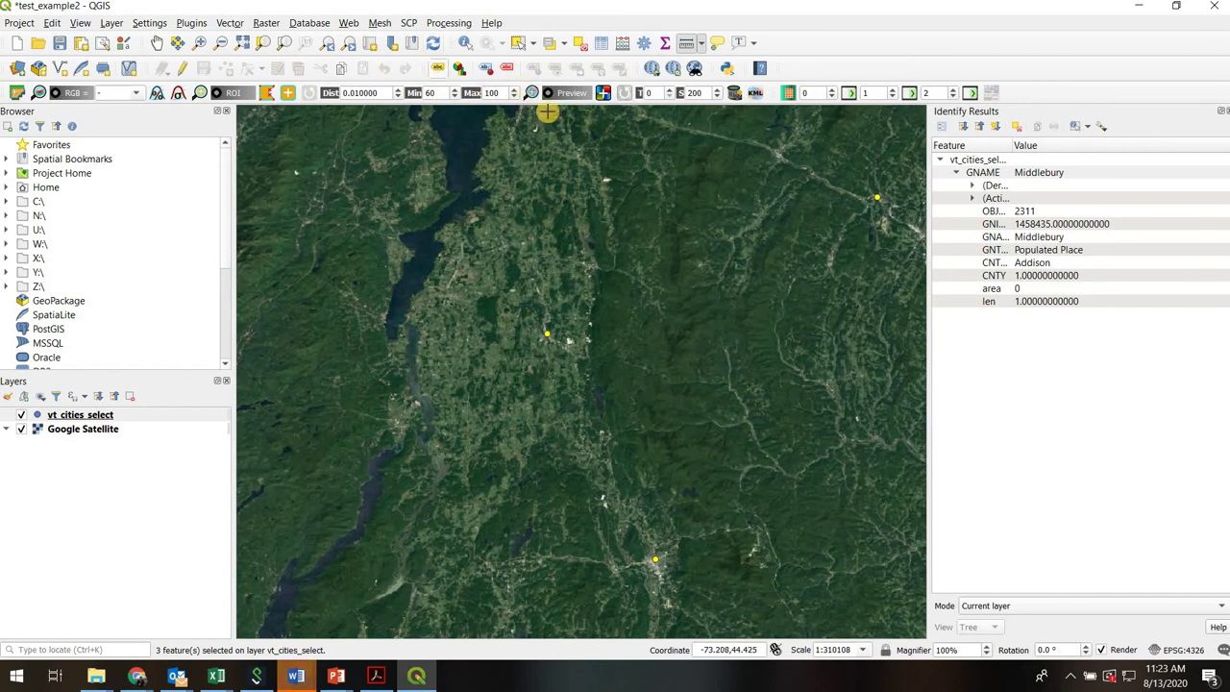
{"action": "right_click", "coordinate": [849, 45]}
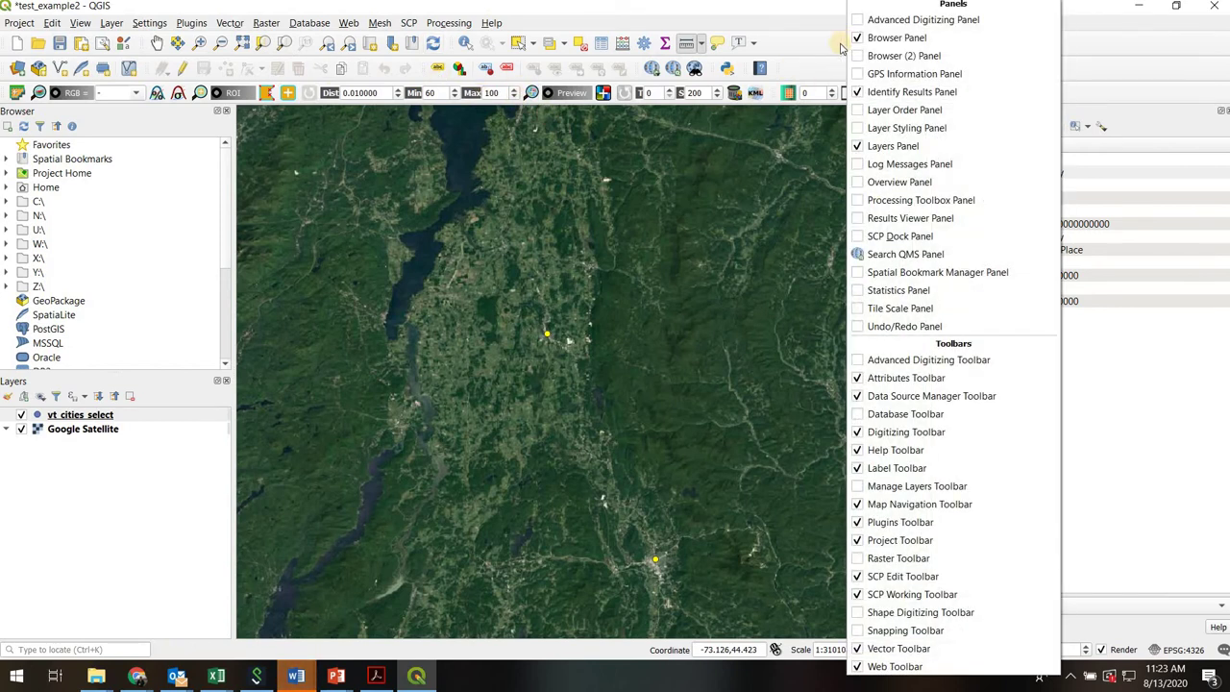
{"action": "left_click", "coordinate": [764, 152]}
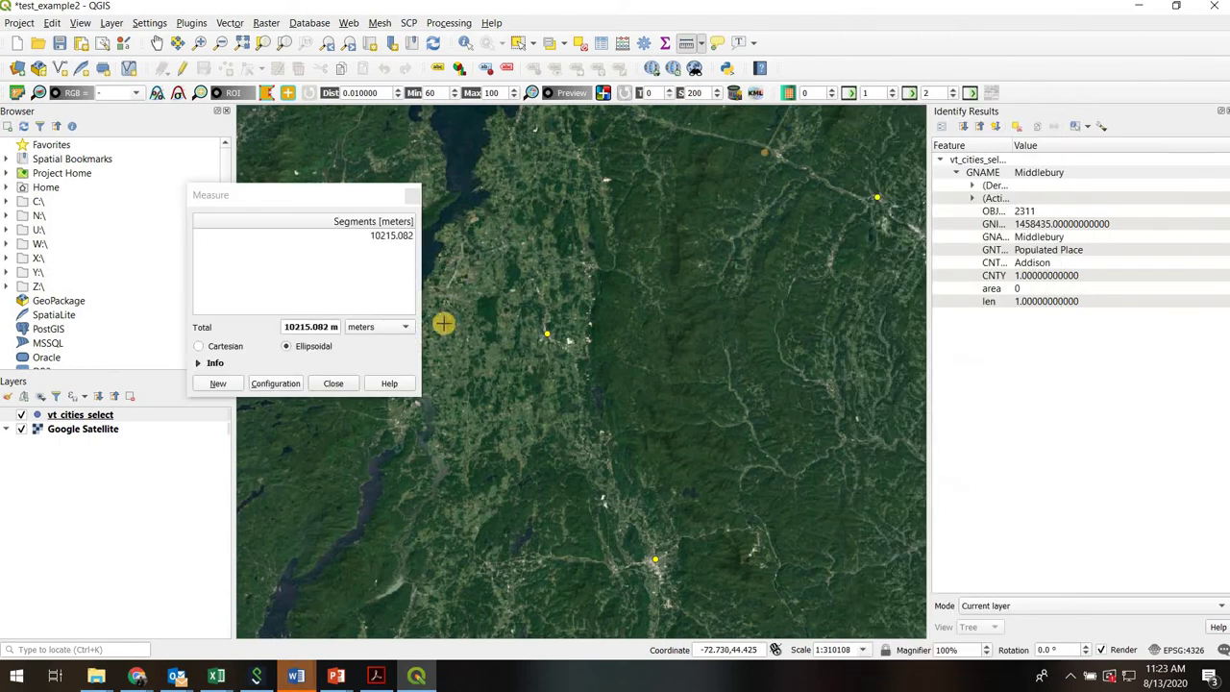
{"action": "key", "text": "Escape"}
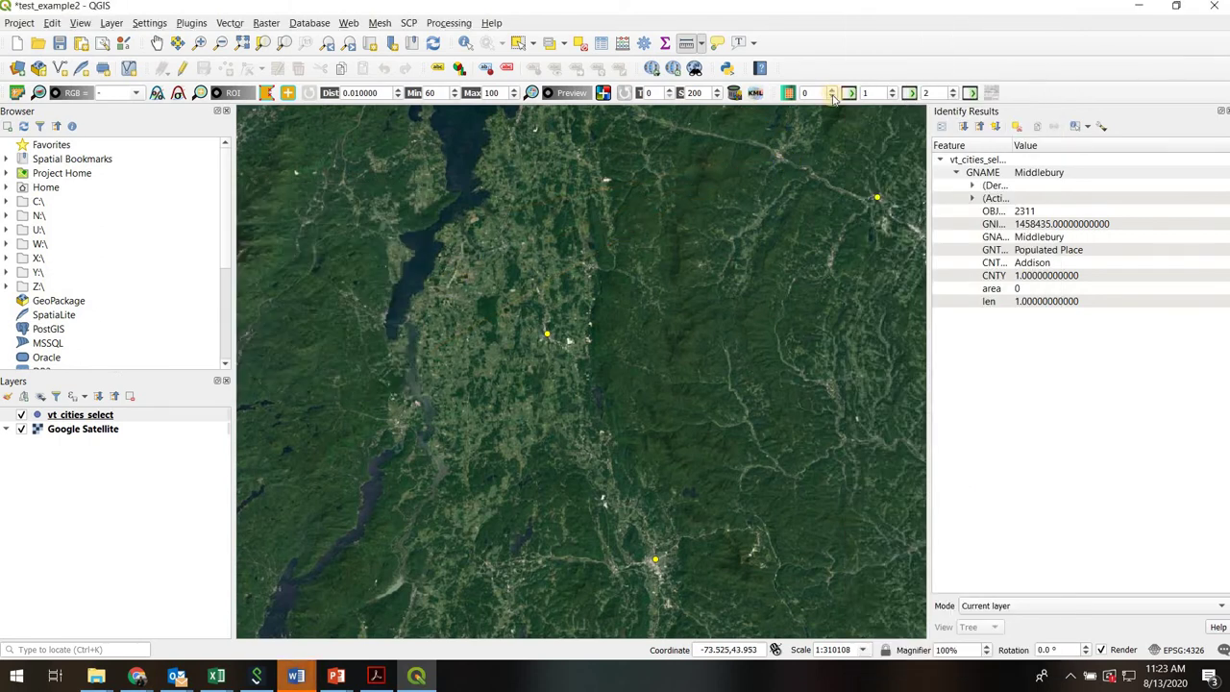
{"action": "right_click", "coordinate": [843, 45]}
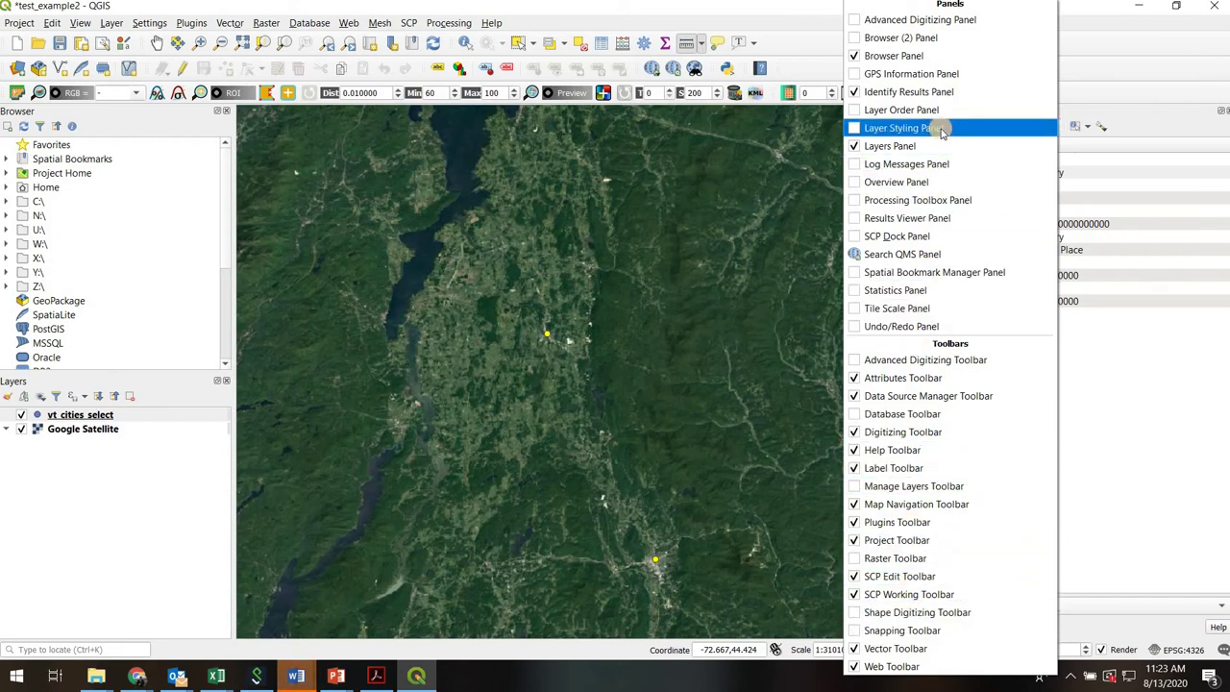
{"action": "left_click", "coordinate": [1080, 56]}
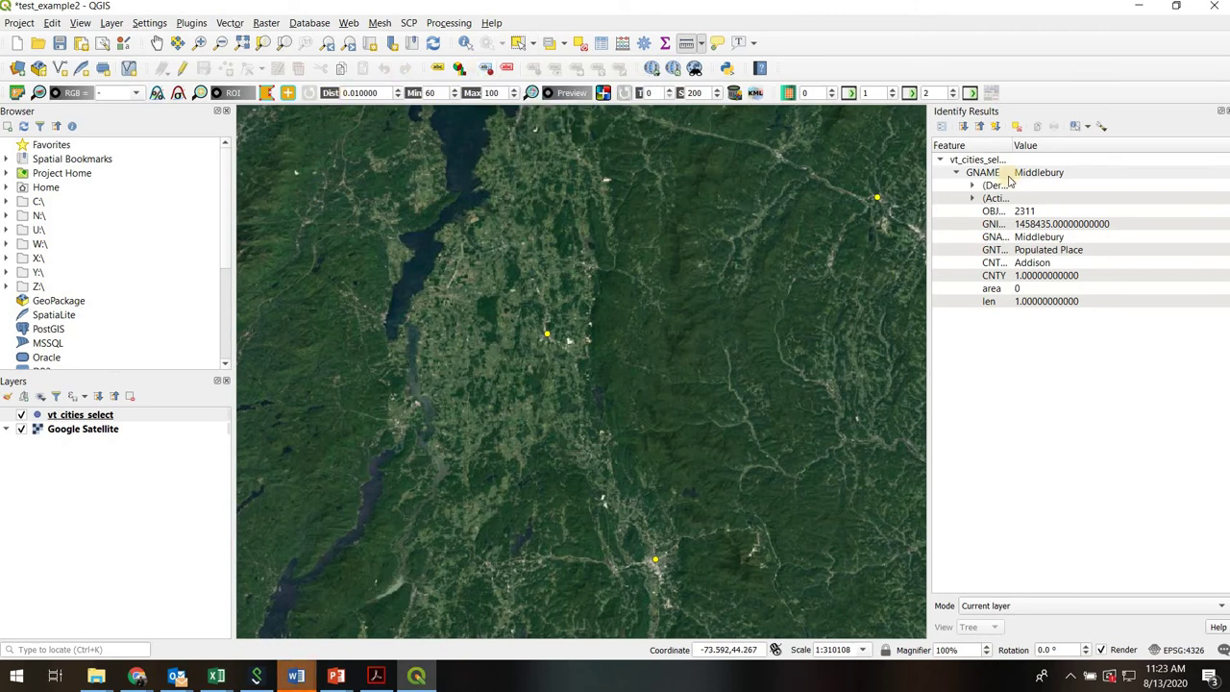
{"action": "left_click", "coordinate": [1222, 111]}
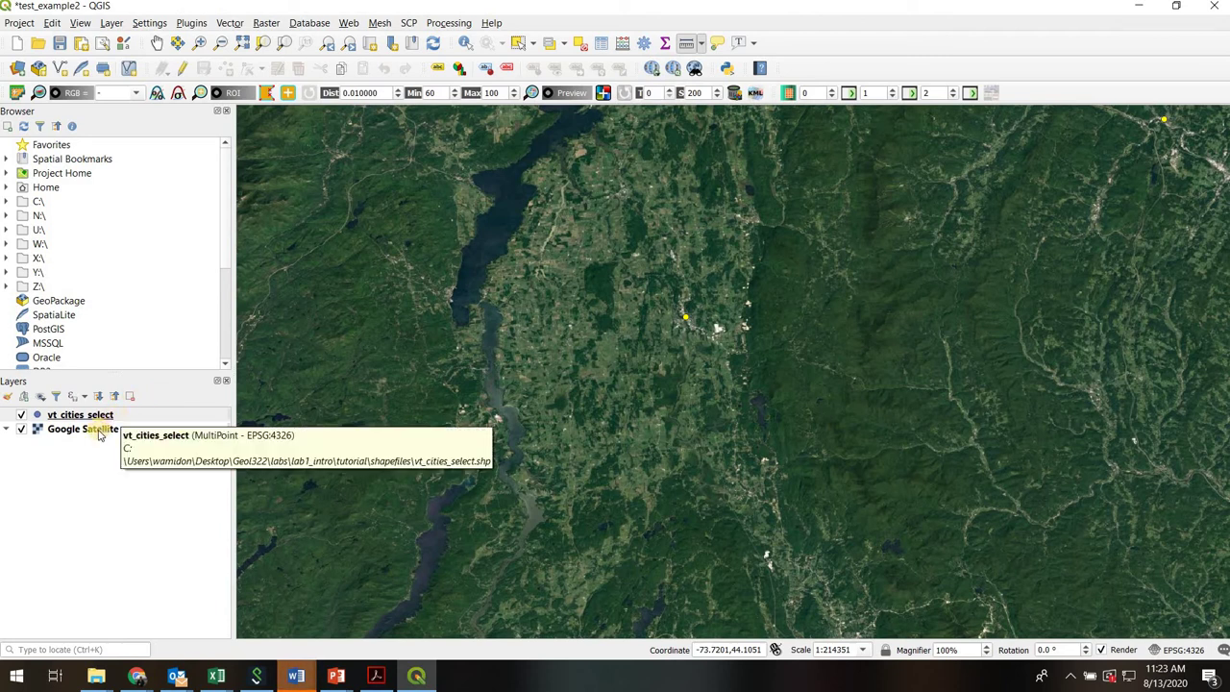
{"action": "left_click", "coordinate": [103, 430]}
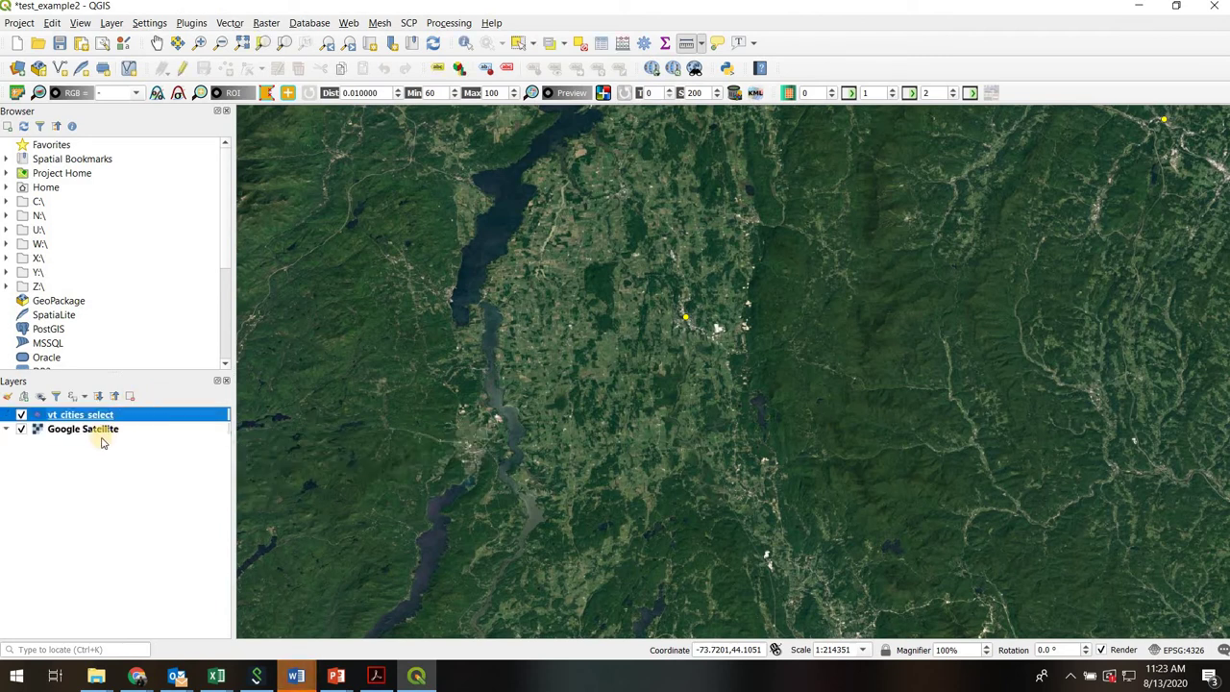
{"action": "left_click", "coordinate": [135, 416]}
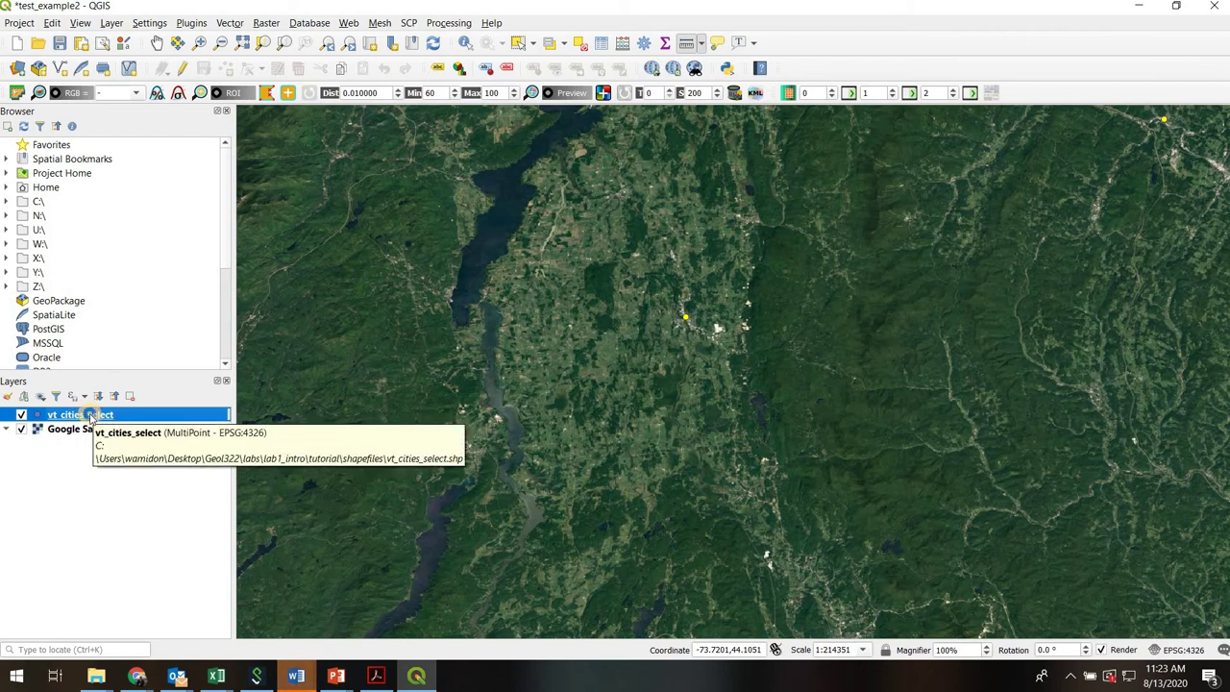
{"action": "right_click", "coordinate": [89, 416]}
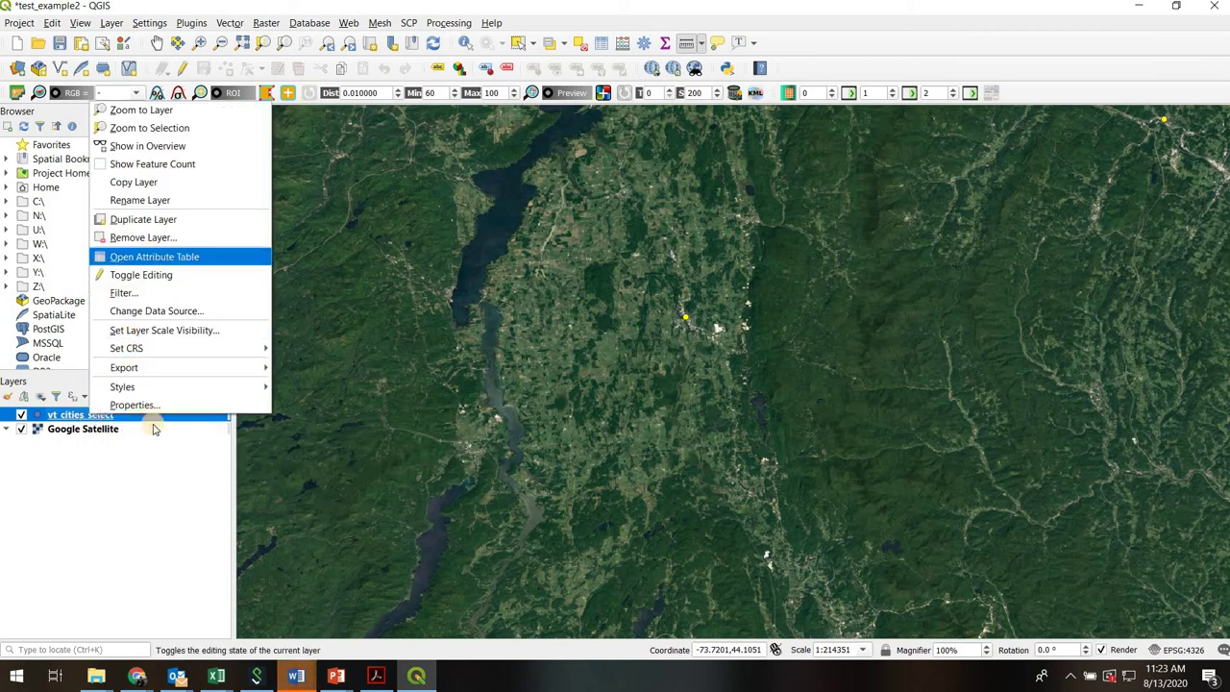
{"action": "left_click", "coordinate": [124, 411]}
{"action": "left_click", "coordinate": [123, 416]}
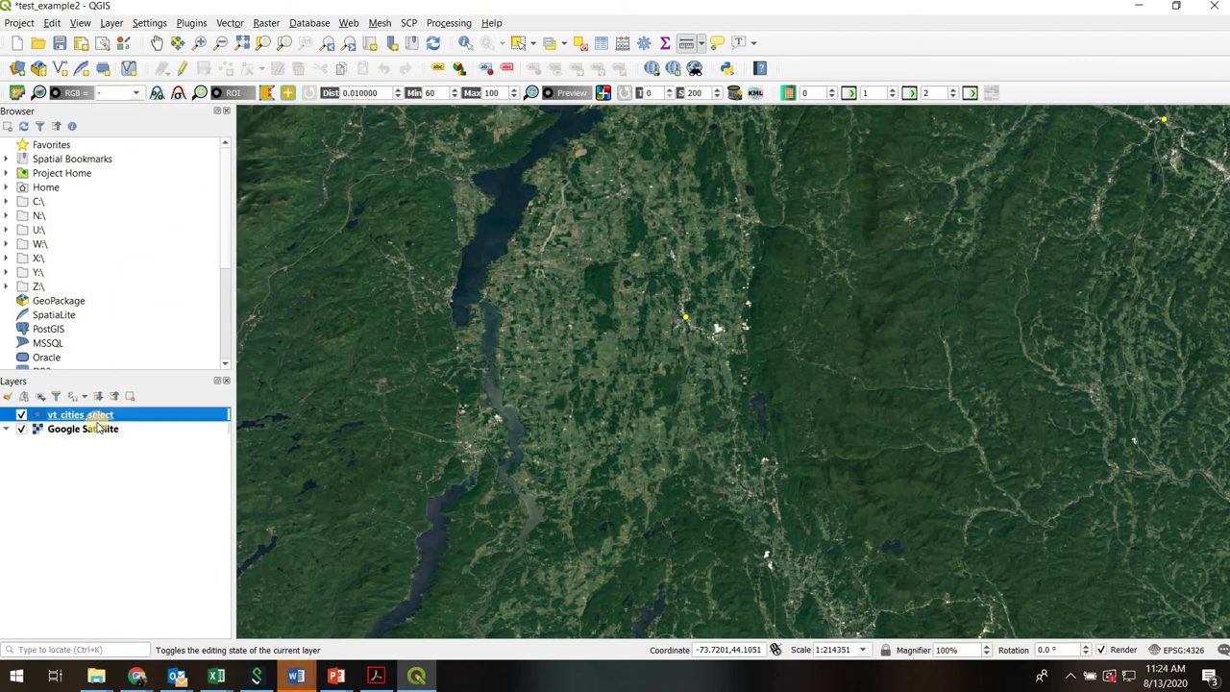
{"action": "left_click_drag", "start_coordinate": [81, 433], "coordinate": [75, 453]}
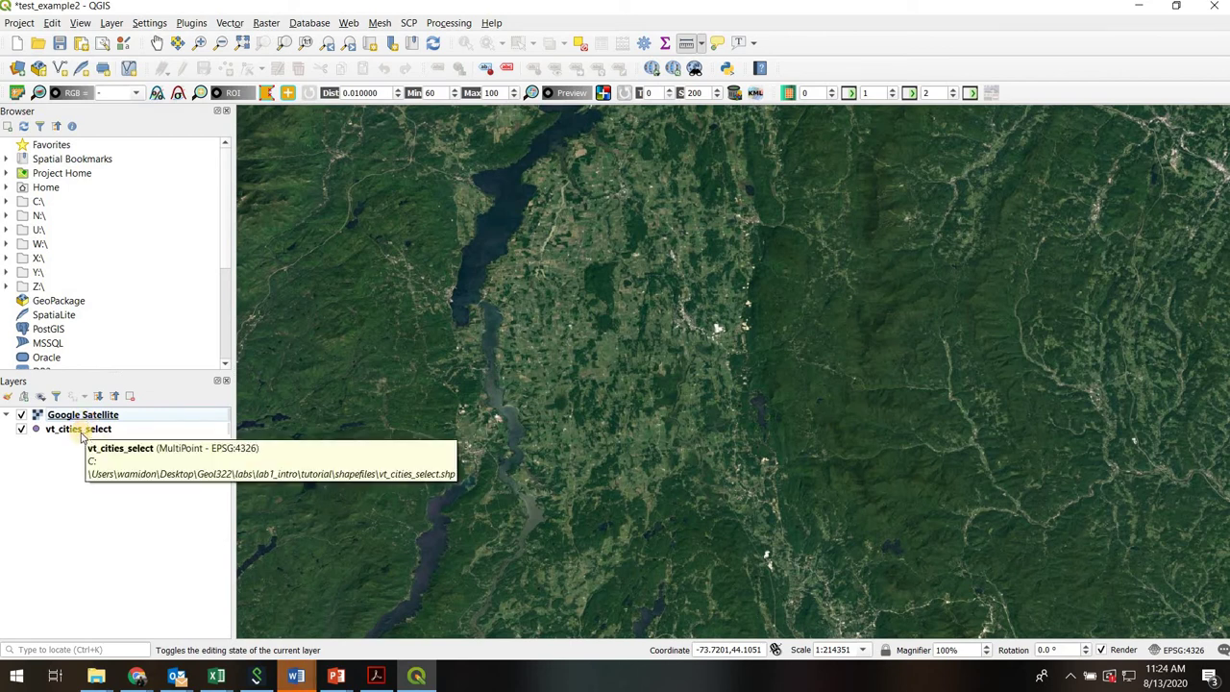
{"action": "left_click", "coordinate": [109, 430]}
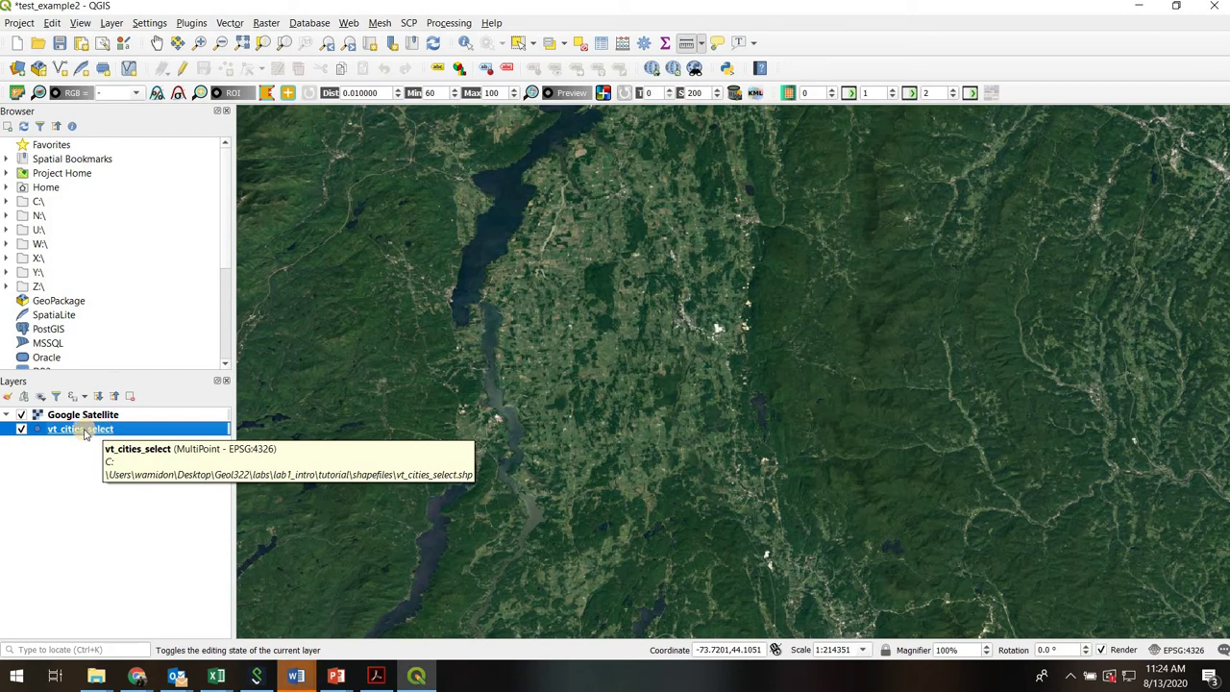
{"action": "left_click_drag", "start_coordinate": [83, 433], "coordinate": [91, 414]}
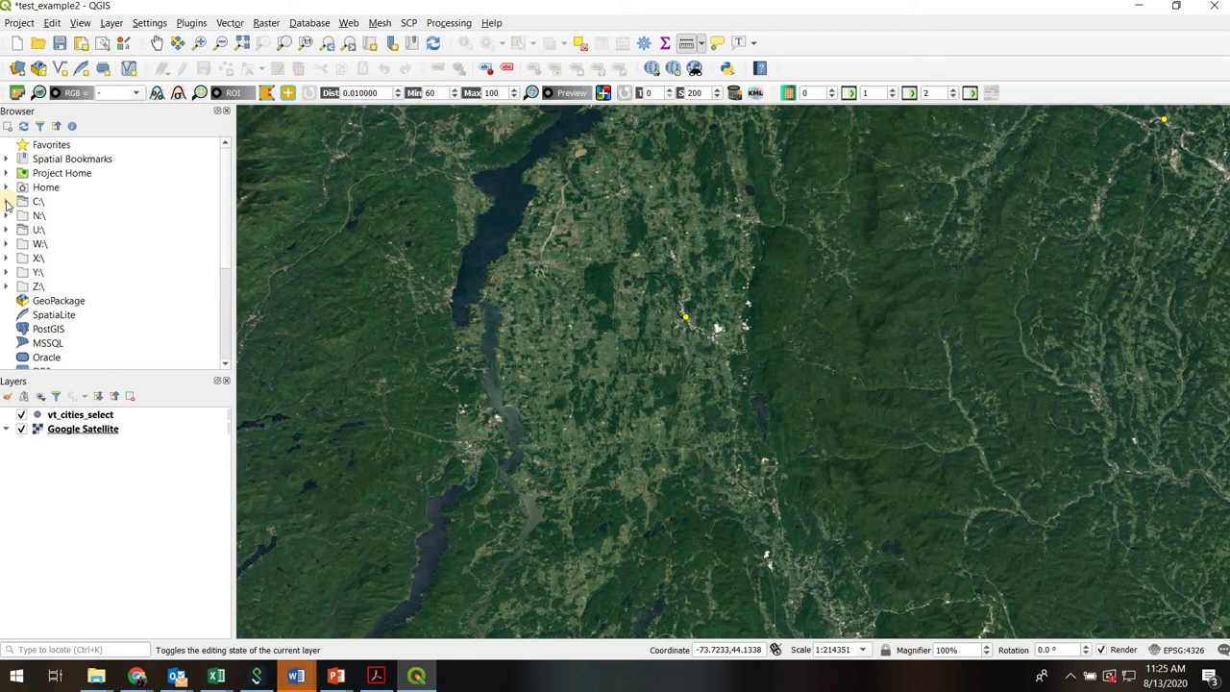
Add the Geol322\labs\lab1_intro folder as a Browser Favorites directory.
{"action": "left_click", "coordinate": [46, 146]}
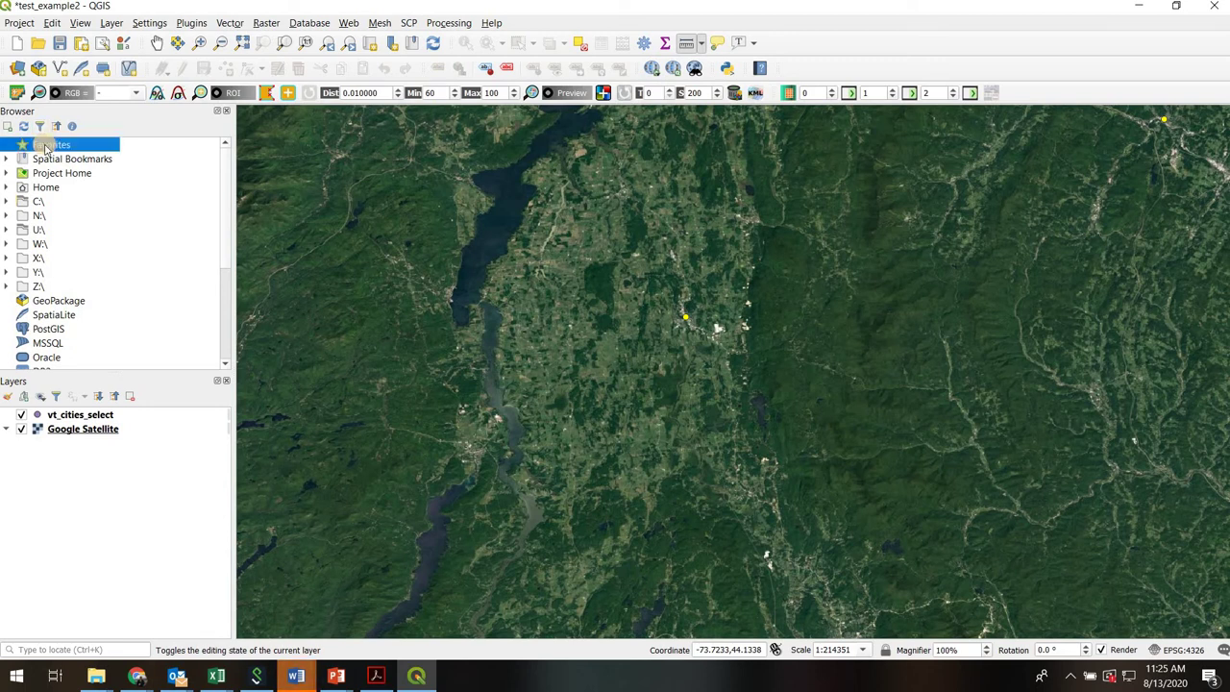
{"action": "right_click", "coordinate": [45, 146]}
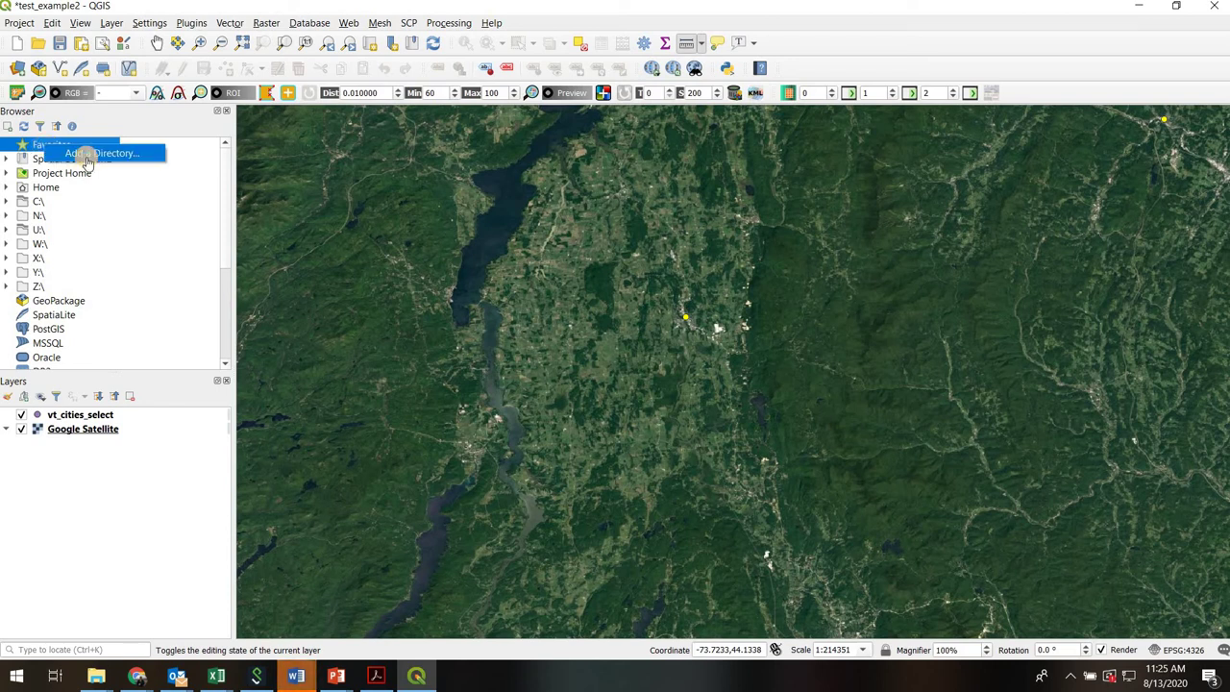
{"action": "left_click", "coordinate": [86, 156]}
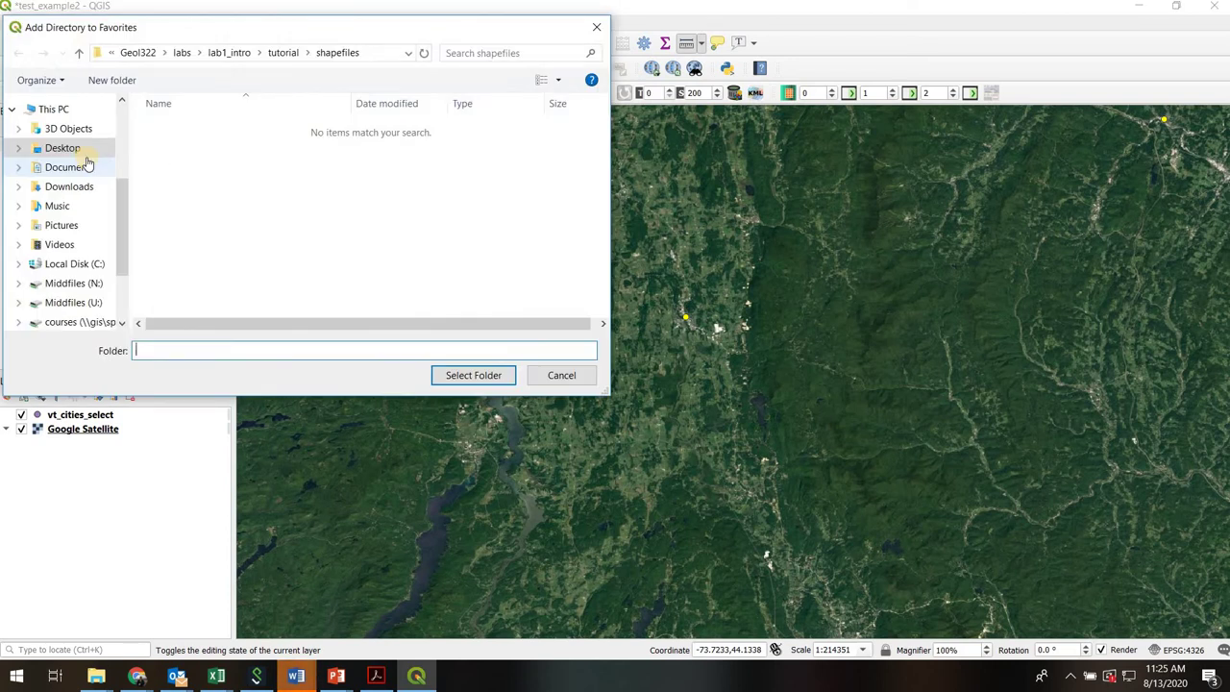
{"action": "left_click", "coordinate": [347, 121]}
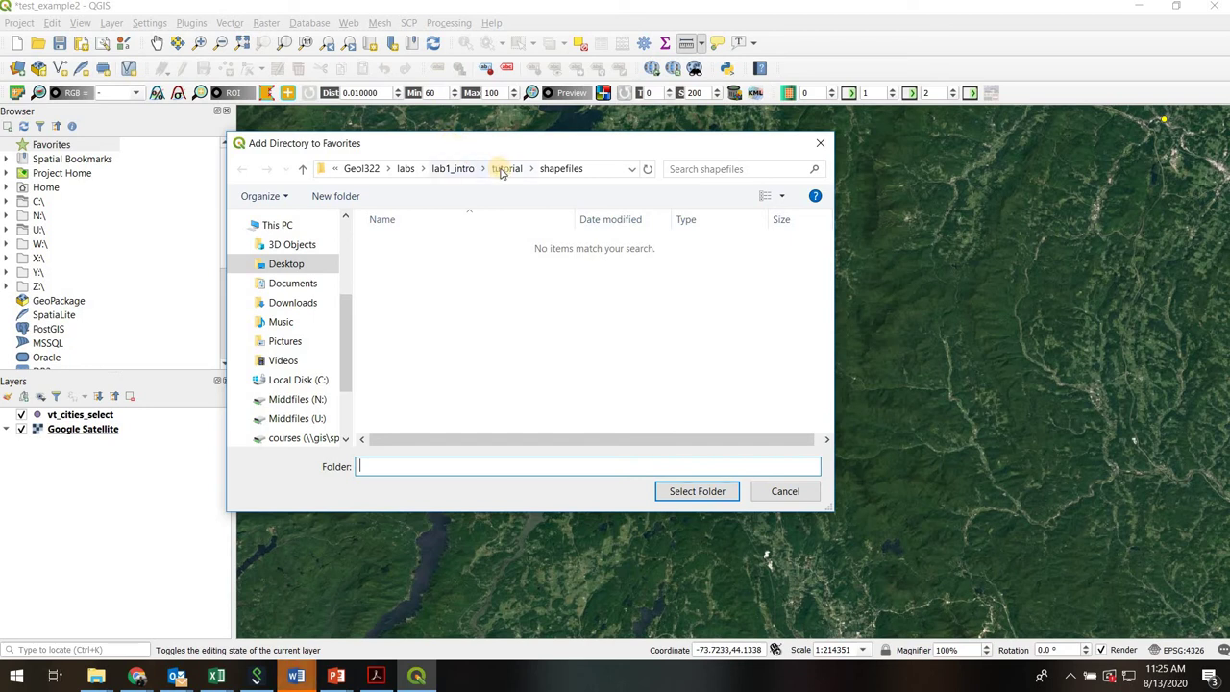
{"action": "left_click", "coordinate": [452, 168]}
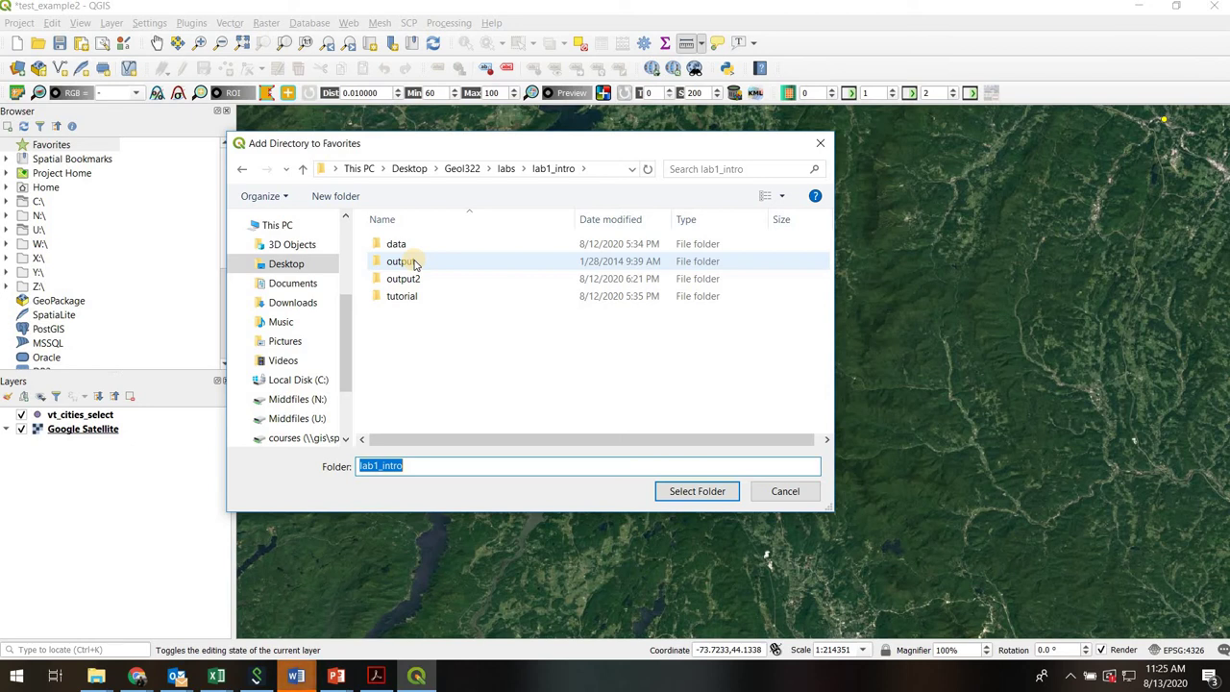
{"action": "left_click", "coordinate": [508, 170]}
{"action": "left_click", "coordinate": [423, 244]}
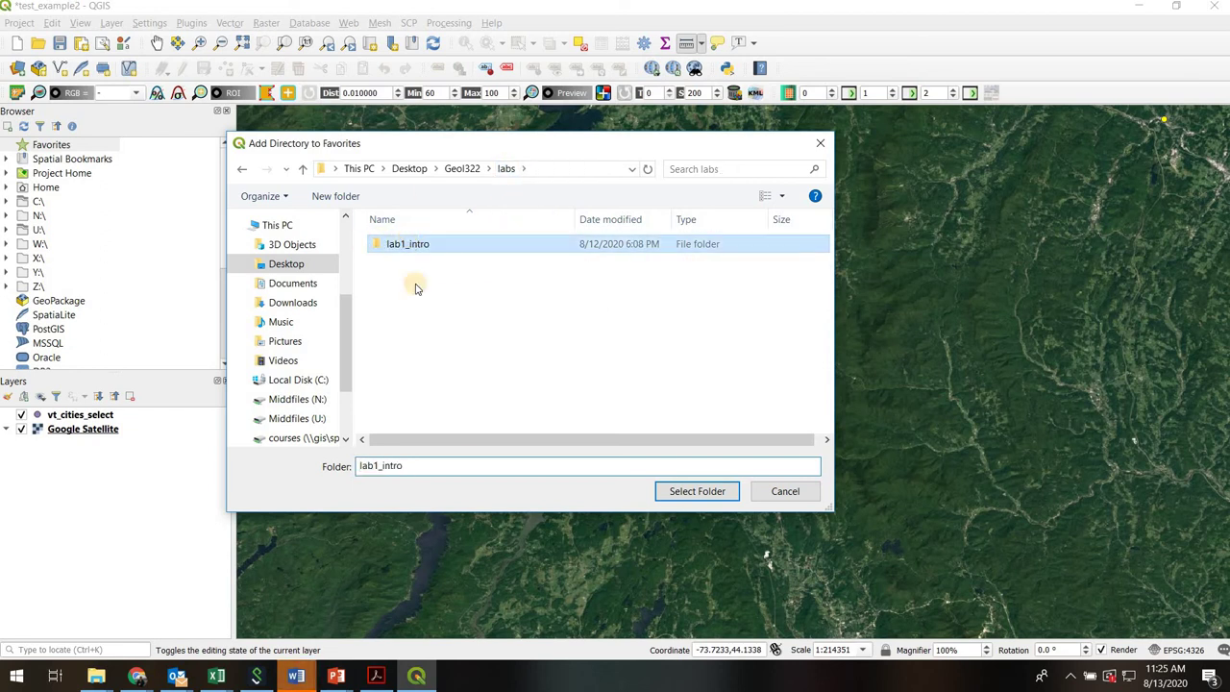
{"action": "left_click", "coordinate": [696, 493]}
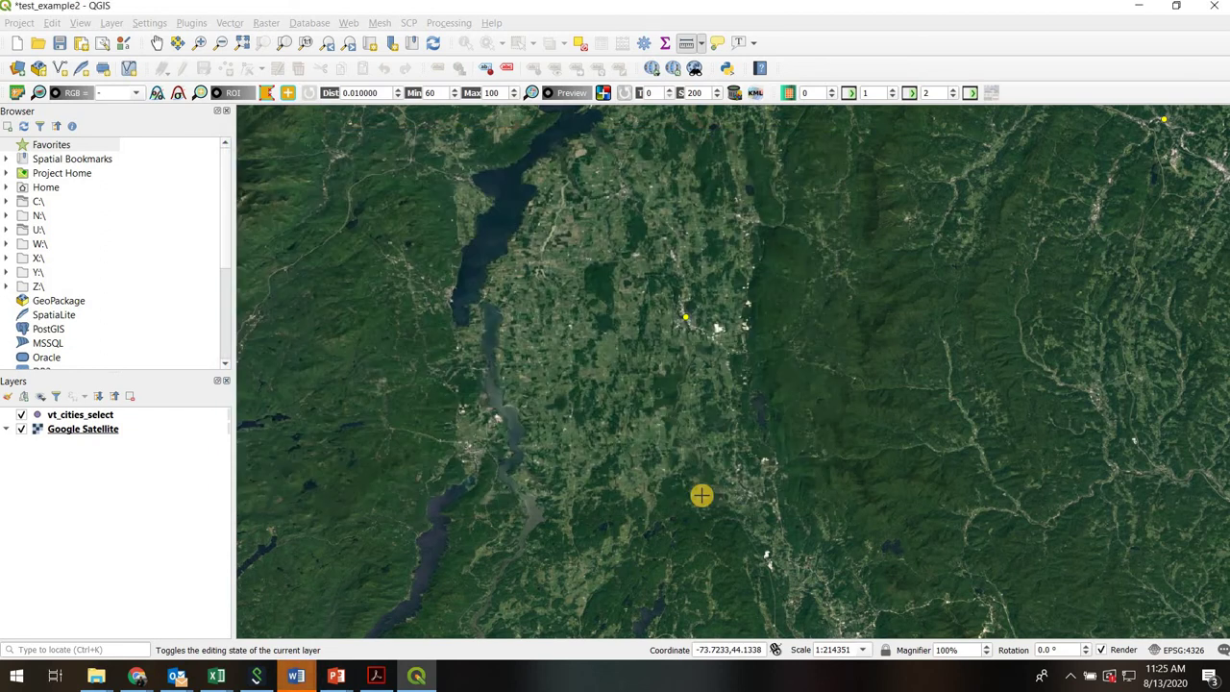
{"action": "left_click", "coordinate": [153, 161]}
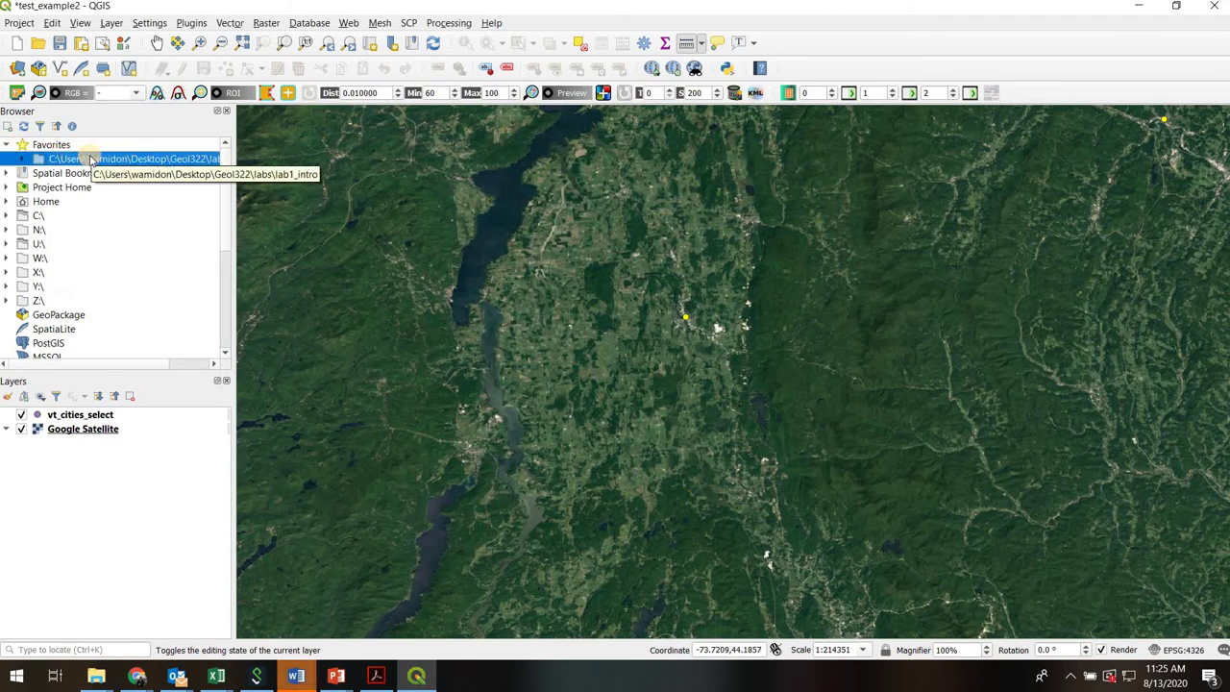
Expand lab1_intro > tutorial, selecting vt_cities_select.shp in shapefiles and 52045493.tif in landsat.
{"action": "left_click", "coordinate": [24, 159]}
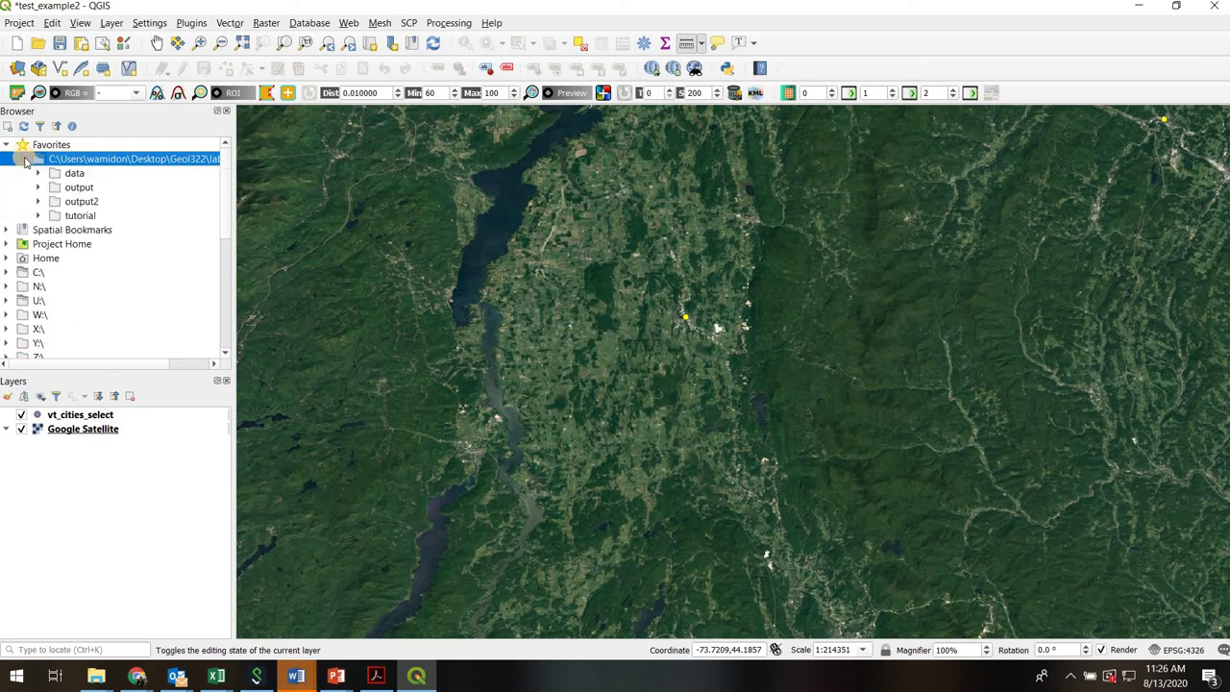
{"action": "left_click", "coordinate": [39, 215]}
{"action": "left_click", "coordinate": [55, 244]}
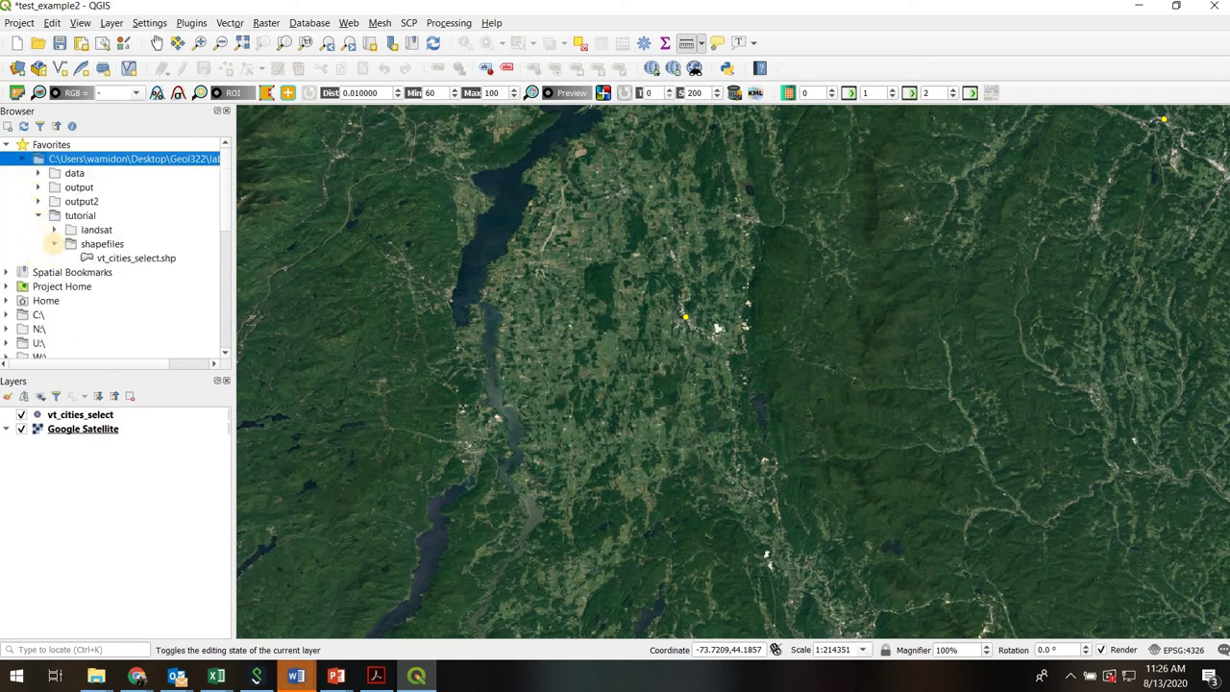
{"action": "left_click", "coordinate": [143, 260]}
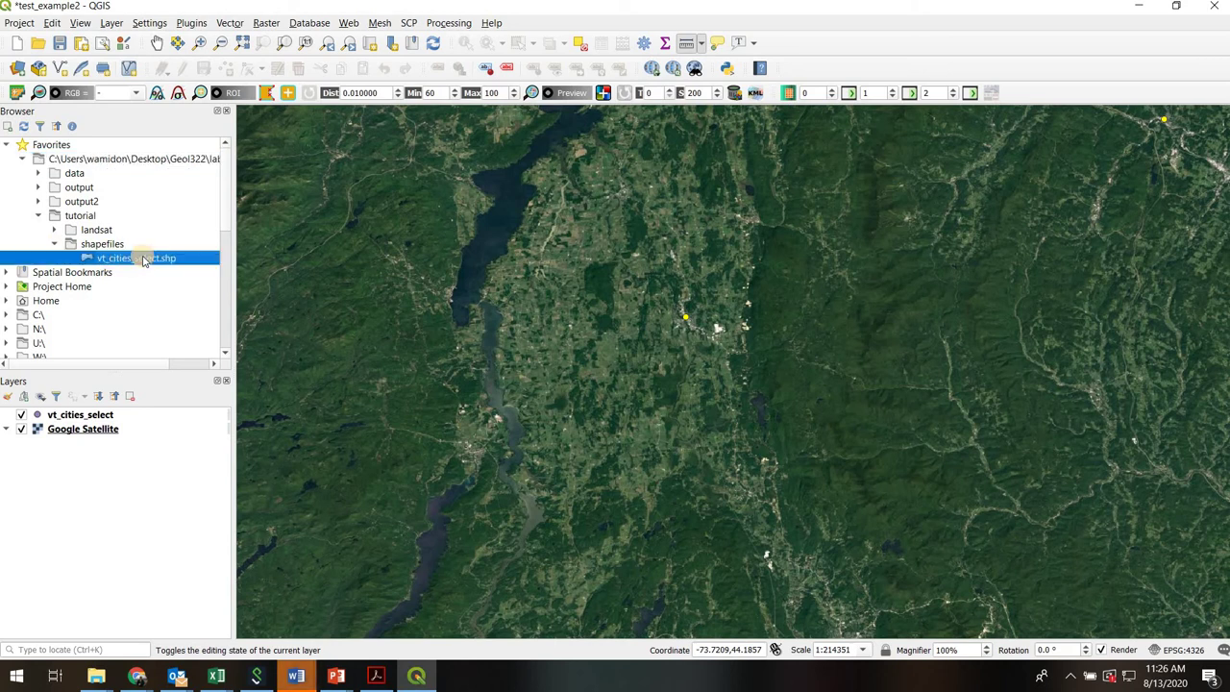
{"action": "left_click", "coordinate": [55, 231]}
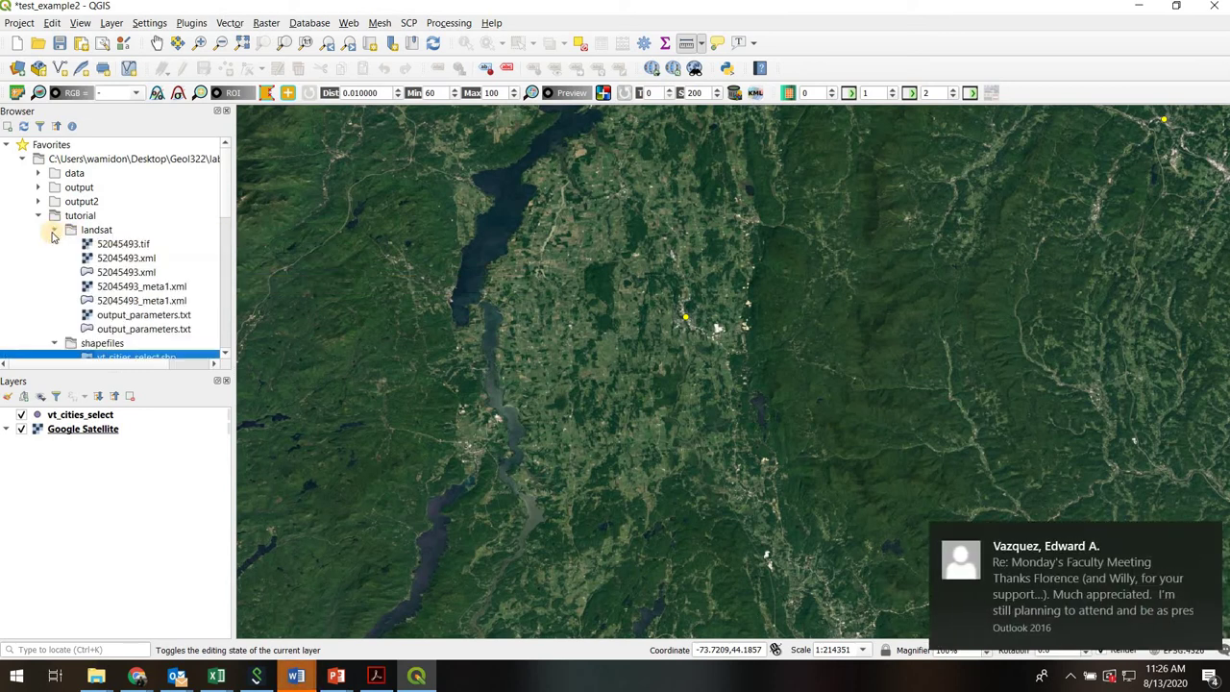
{"action": "left_click", "coordinate": [112, 246]}
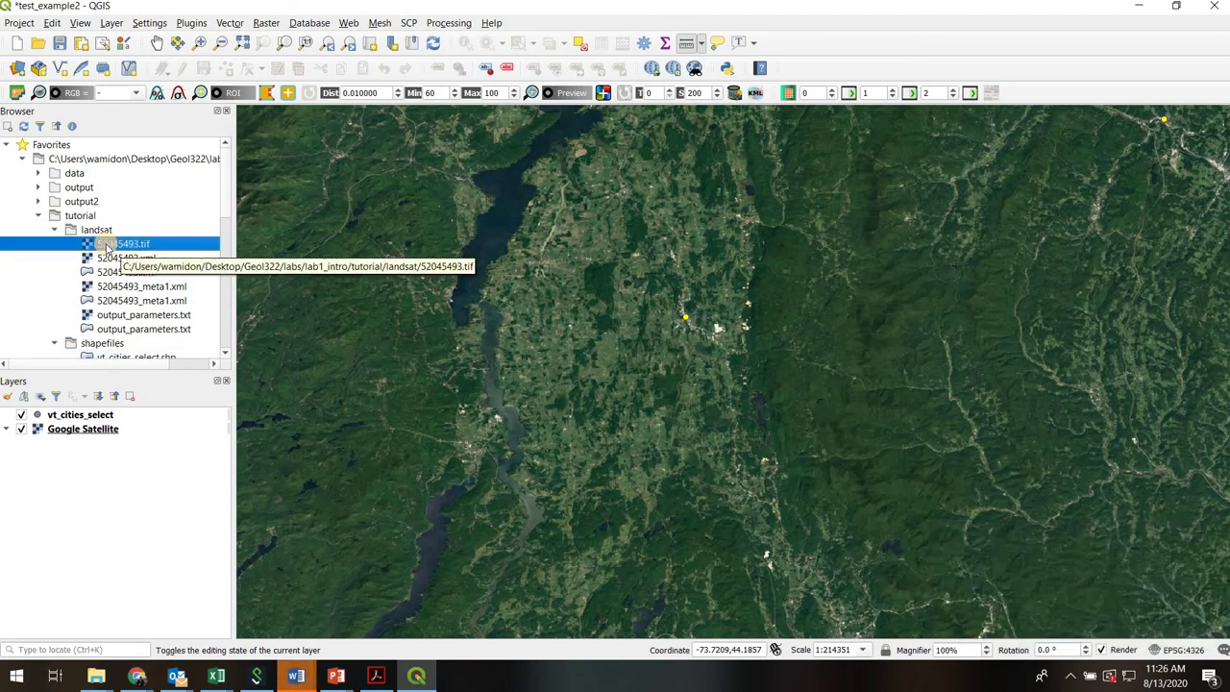
Drag 52045493.tif onto the map using the NAD83 to WGS 84 EPSG:1188 transformation, then collapse the tutorial and lab folders.
{"action": "left_click", "coordinate": [106, 245]}
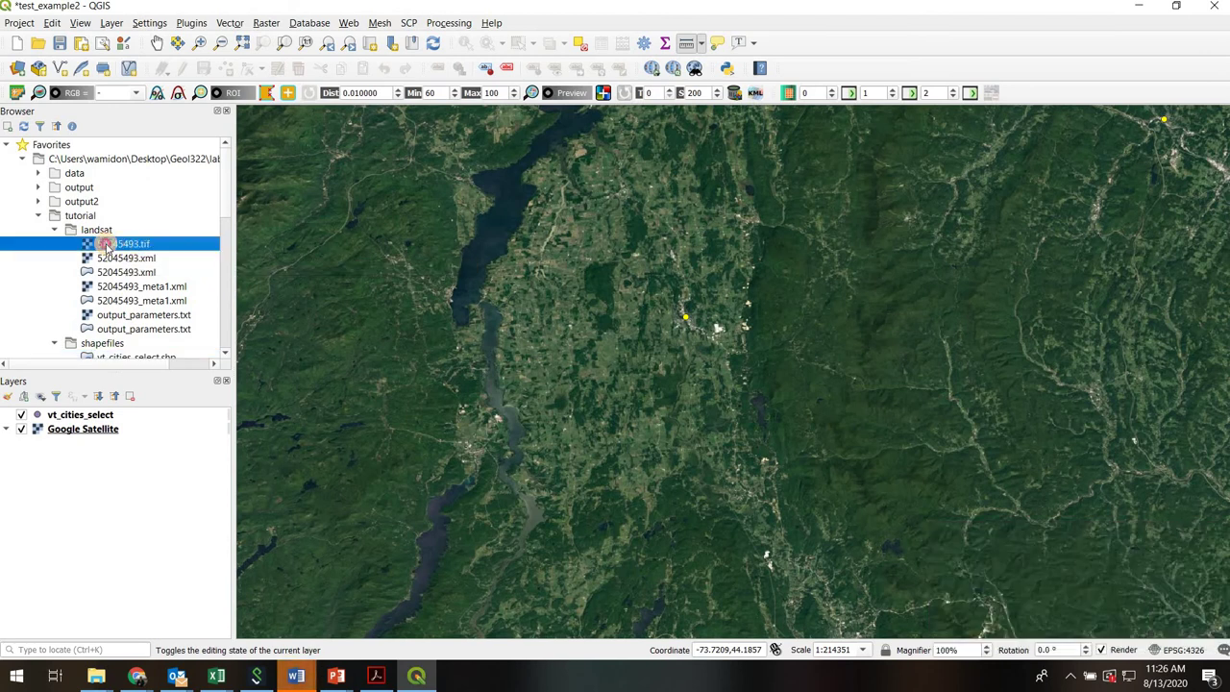
{"action": "left_click_drag", "start_coordinate": [106, 245], "coordinate": [549, 321]}
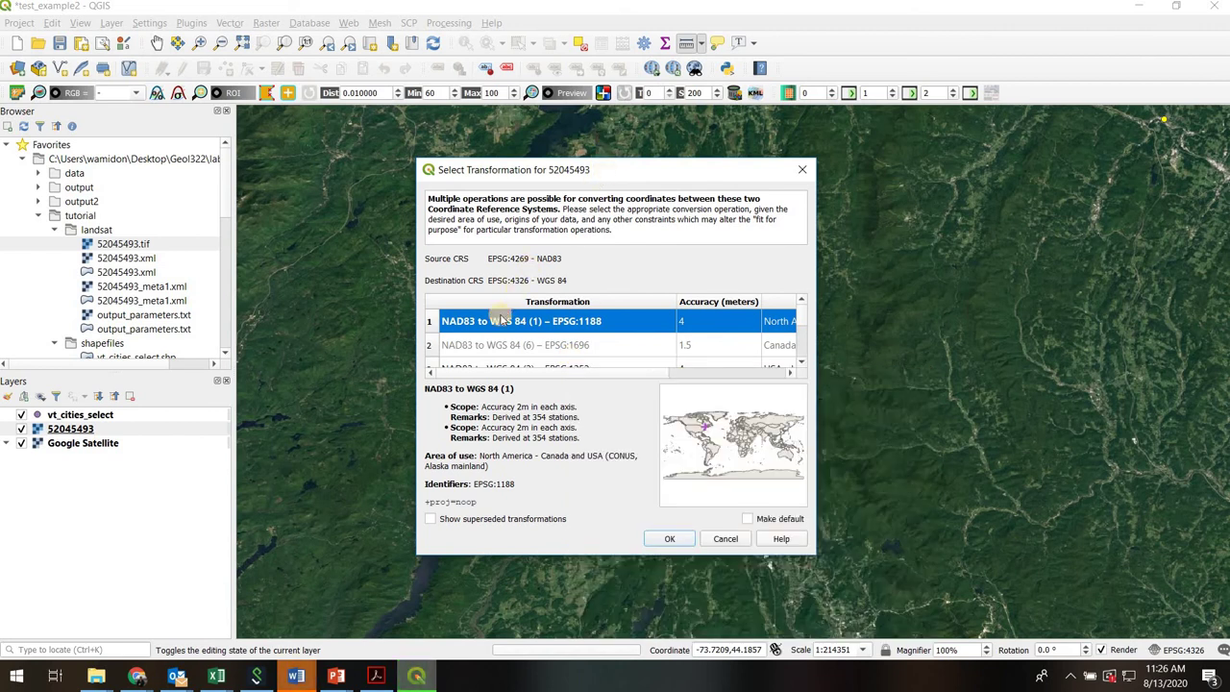
{"action": "left_click", "coordinate": [672, 539]}
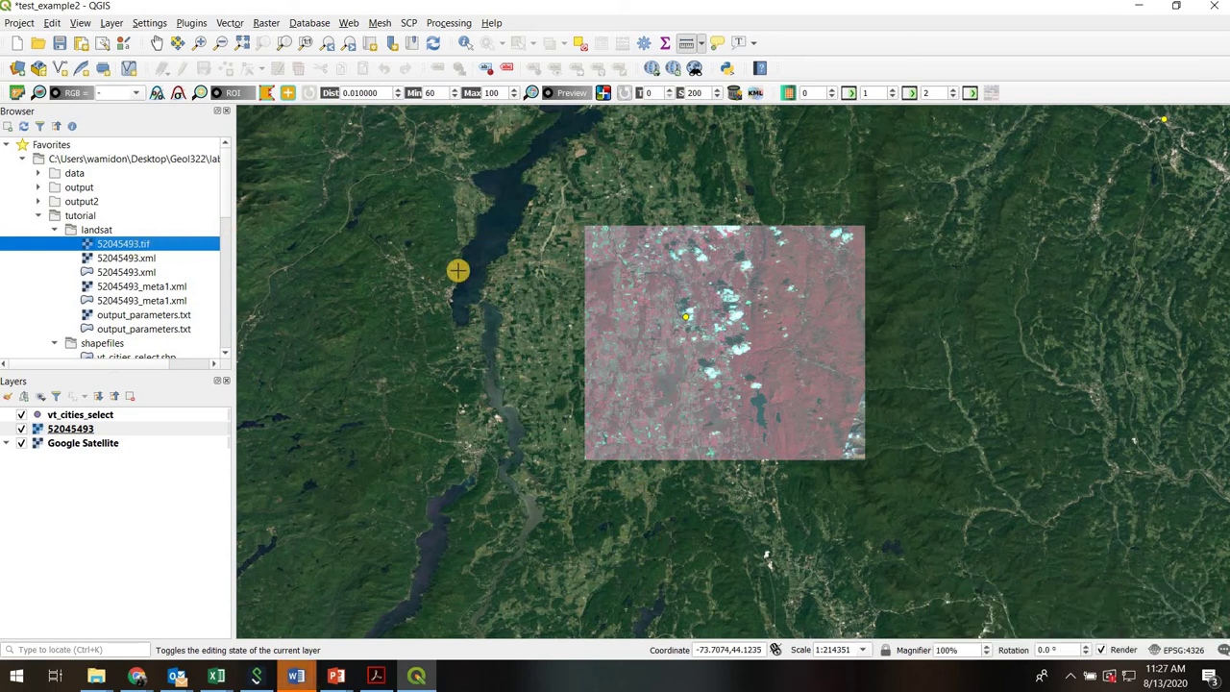
{"action": "left_click", "coordinate": [40, 217]}
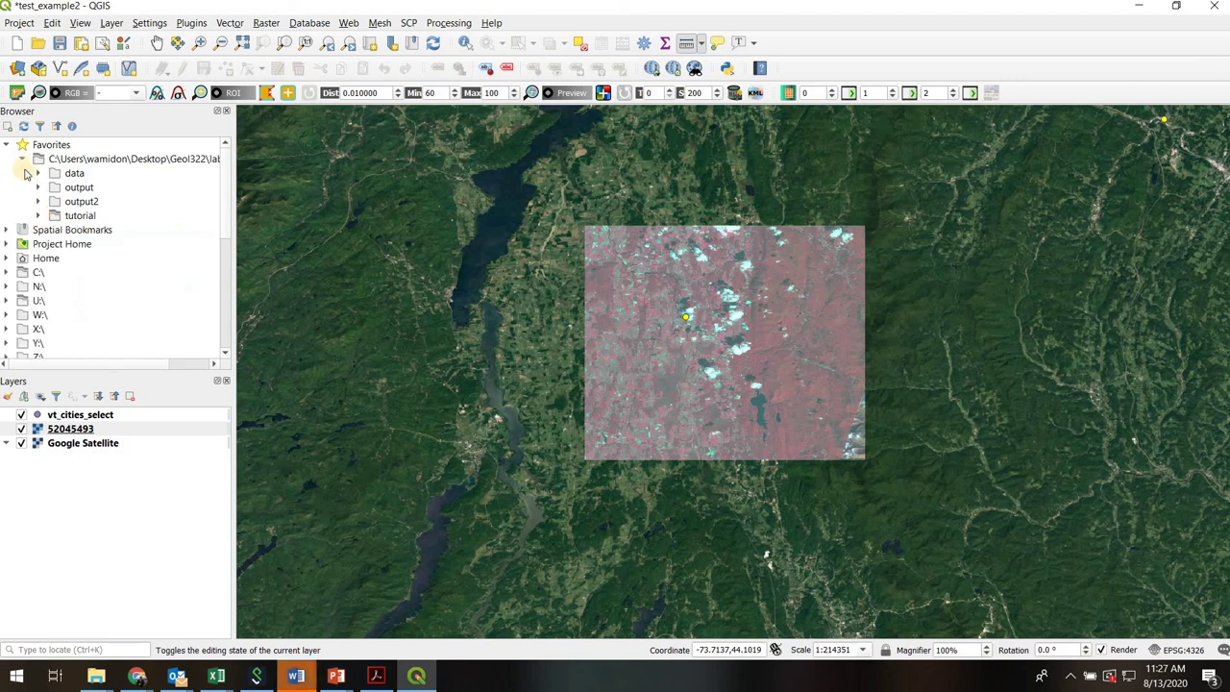
{"action": "left_click", "coordinate": [21, 160]}
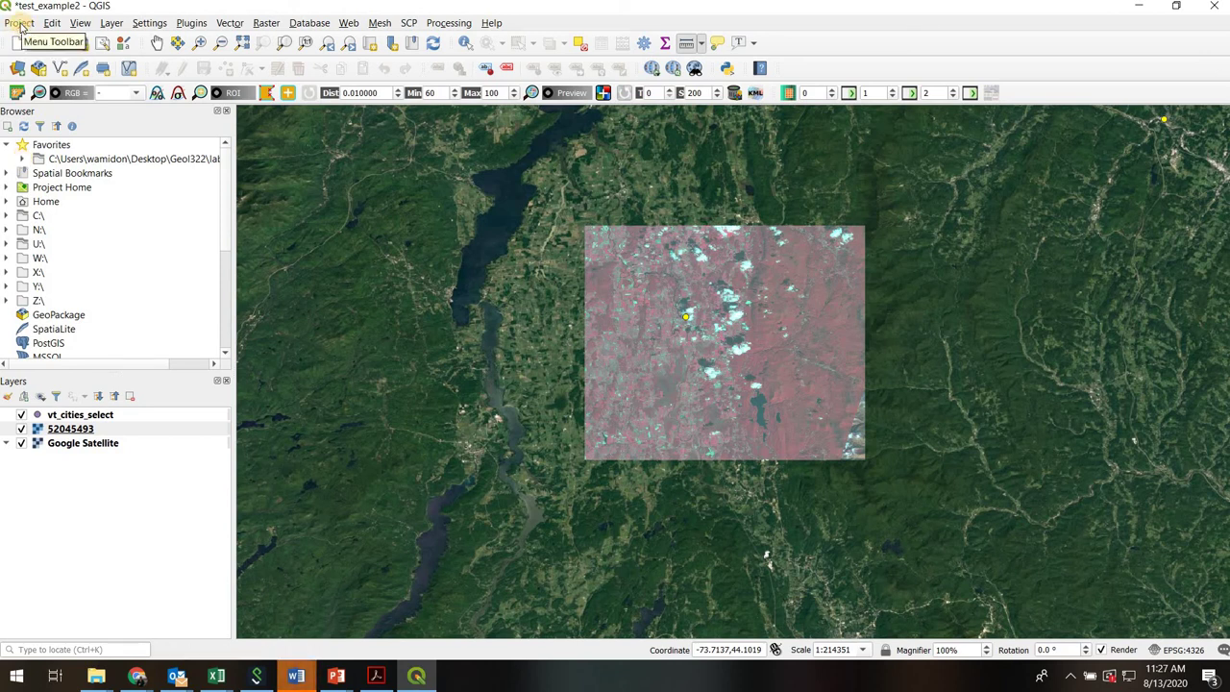
Save the project as test_example3.qgz in lab1_intro's output2 folder, changing the old name's 2 to 3.
{"action": "left_click", "coordinate": [19, 24]}
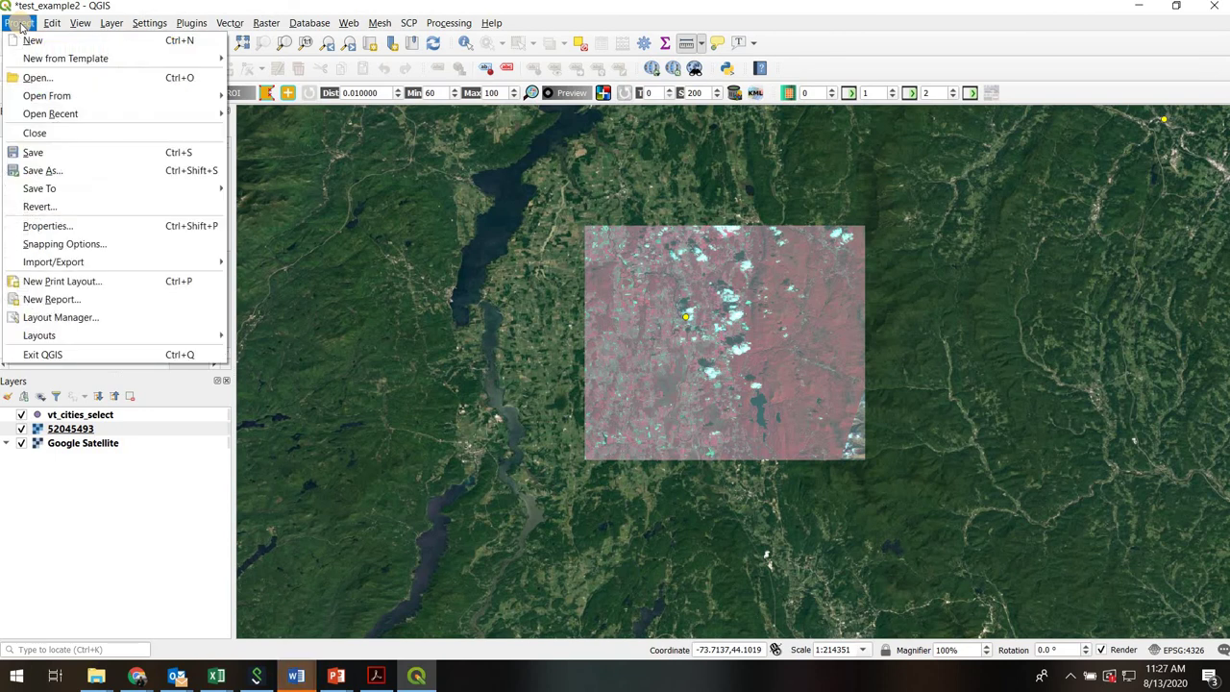
{"action": "left_click", "coordinate": [69, 170]}
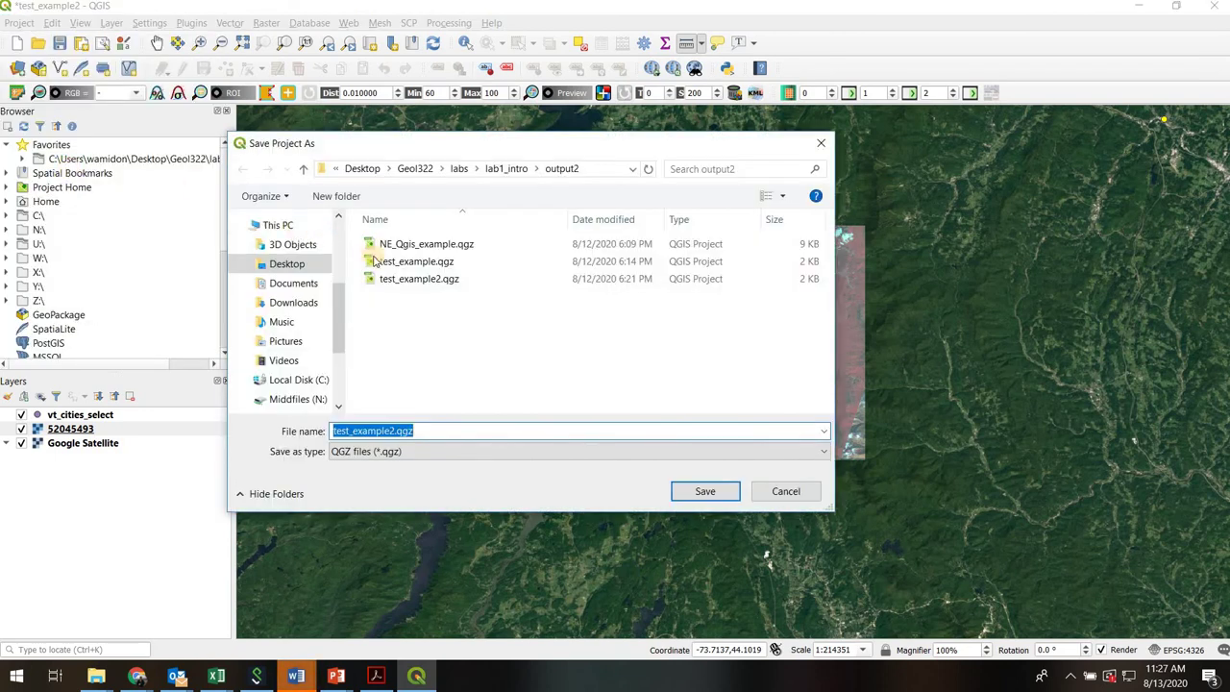
{"action": "left_click", "coordinate": [517, 167]}
{"action": "double_click", "coordinate": [402, 279]}
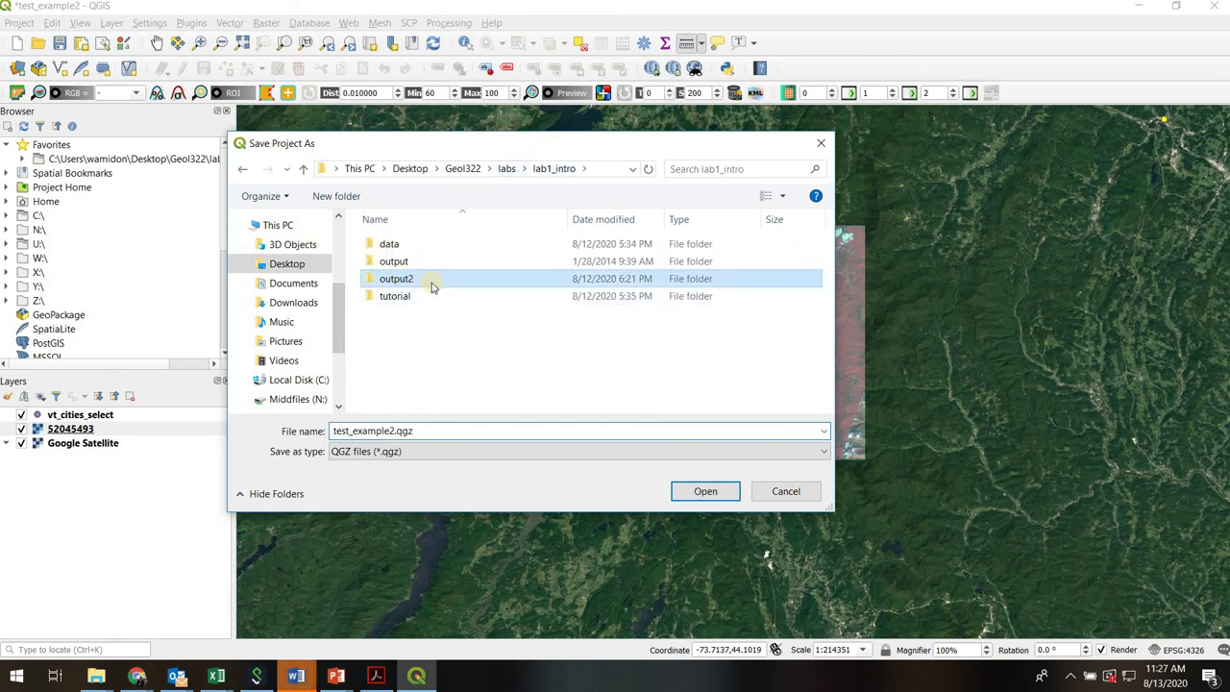
{"action": "double_click", "coordinate": [398, 432]}
{"action": "left_click", "coordinate": [394, 432]}
{"action": "key", "text": "BackSpace"}
{"action": "type", "text": "3"}
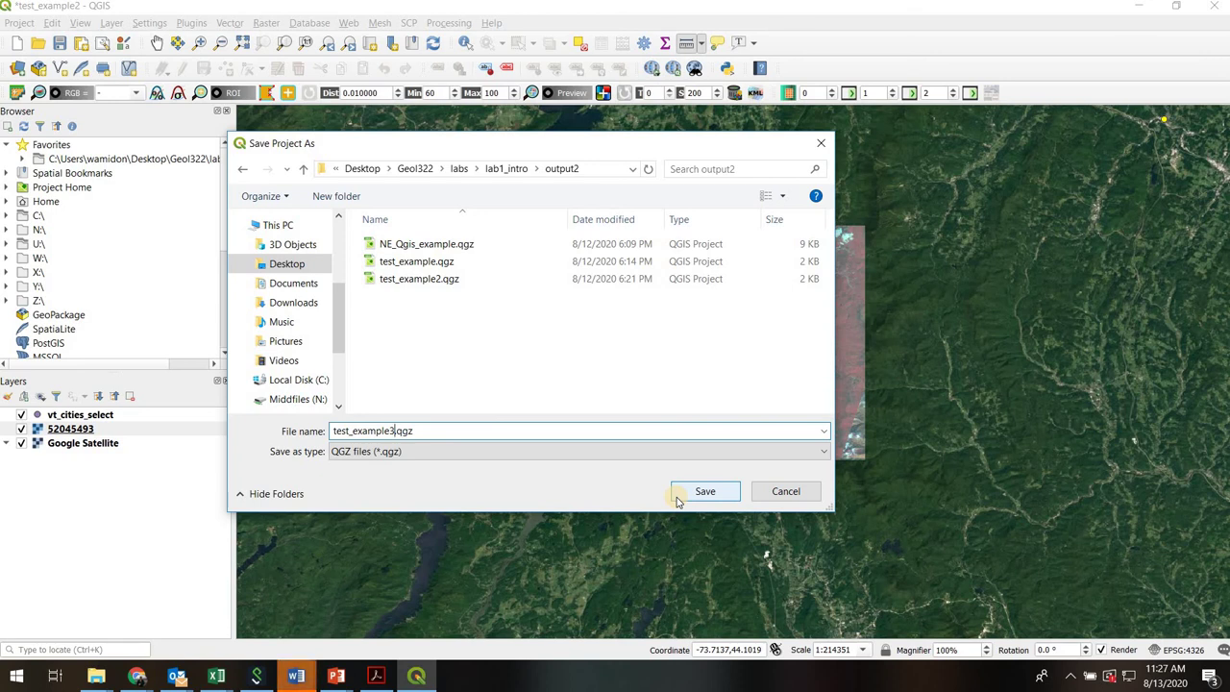
{"action": "left_click", "coordinate": [424, 432]}
{"action": "double_click", "coordinate": [397, 431]}
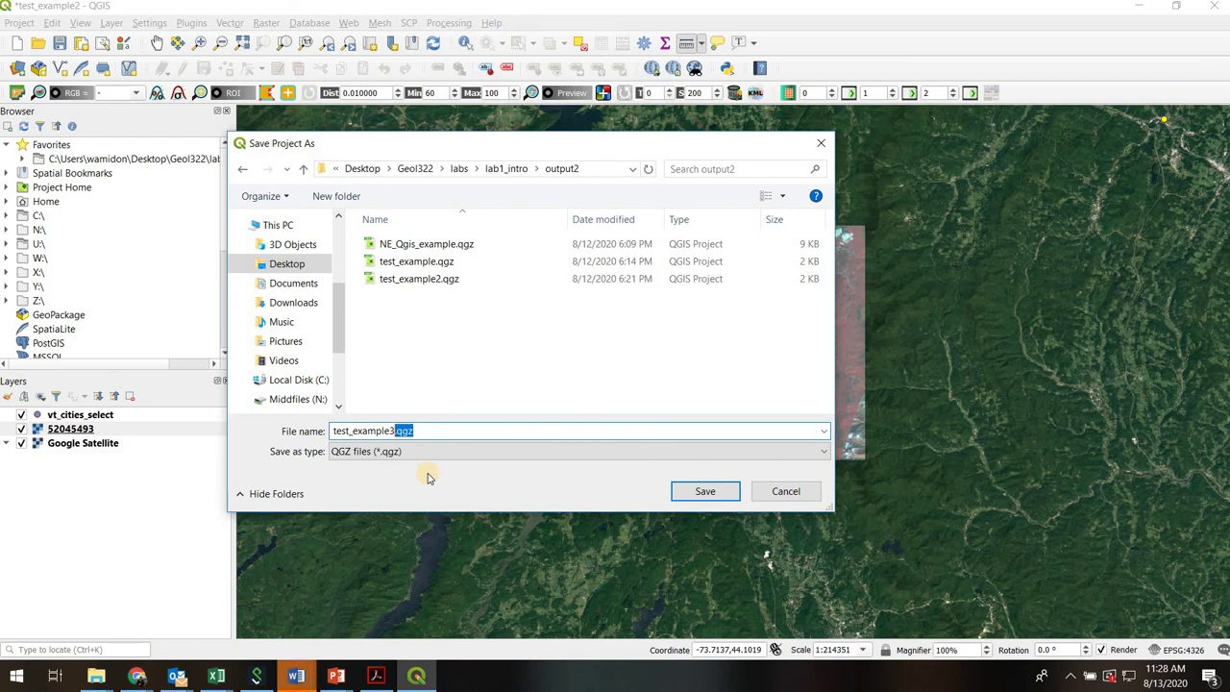
{"action": "left_click", "coordinate": [711, 492]}
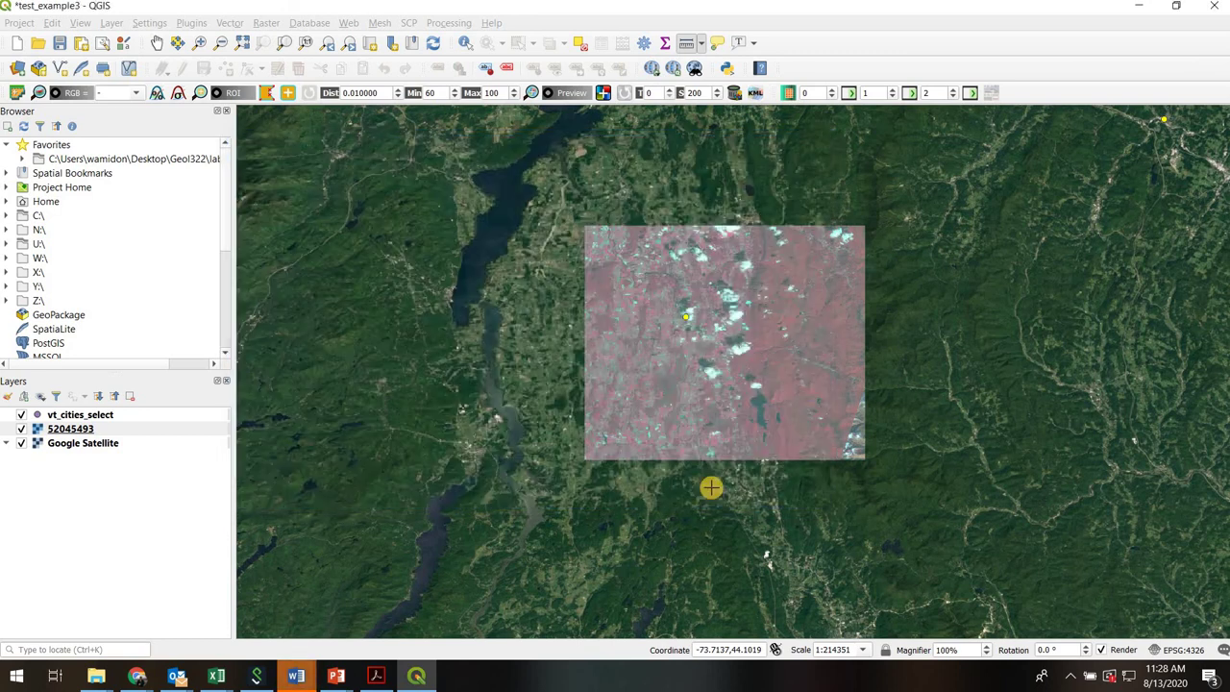